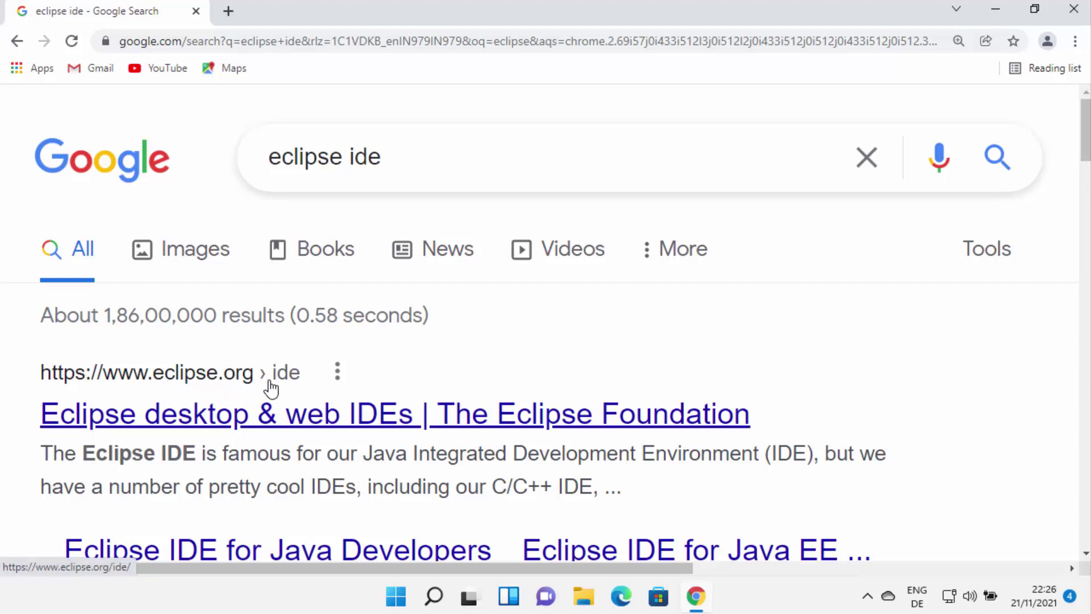
Step: Open the Eclipse desktop & web IDEs page from the search results, allowing the site's cookies, and look through the IDE overview
click(290, 412)
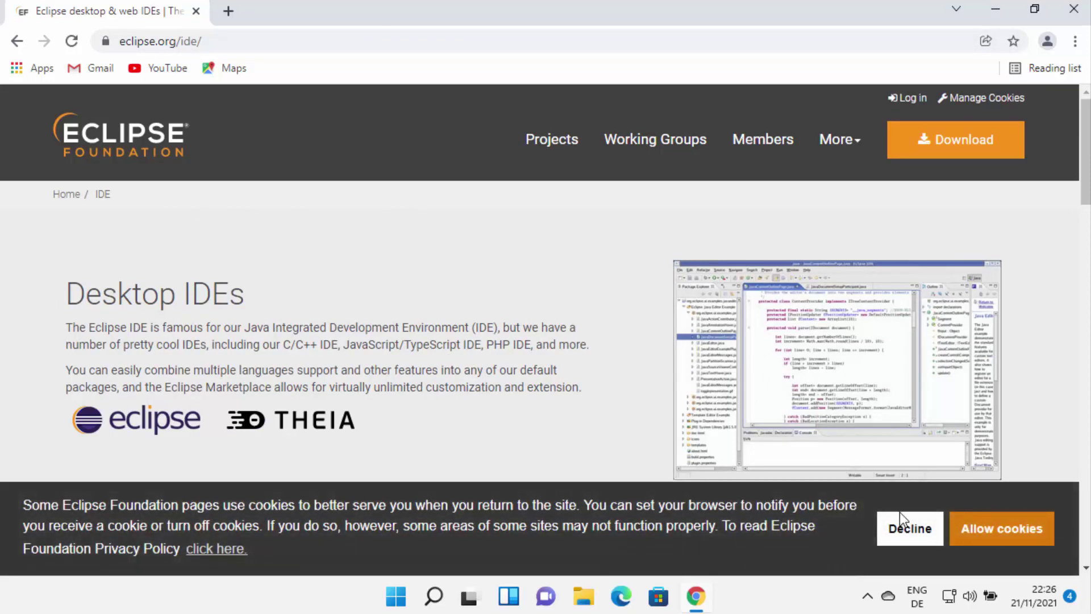
click(978, 534)
scroll(523, 420, down, 4)
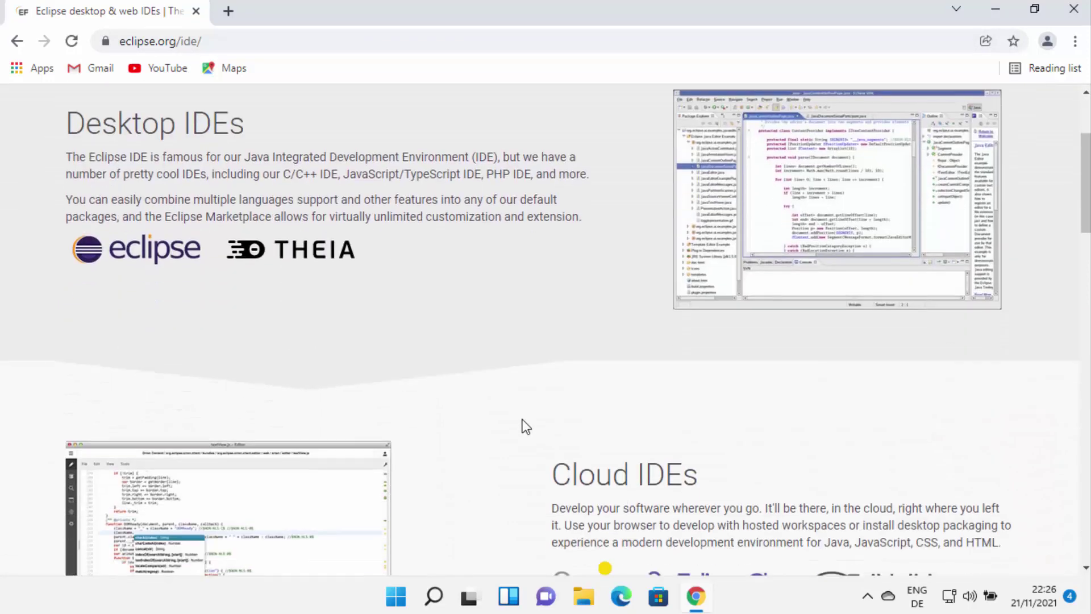
scroll(523, 421, down, 8)
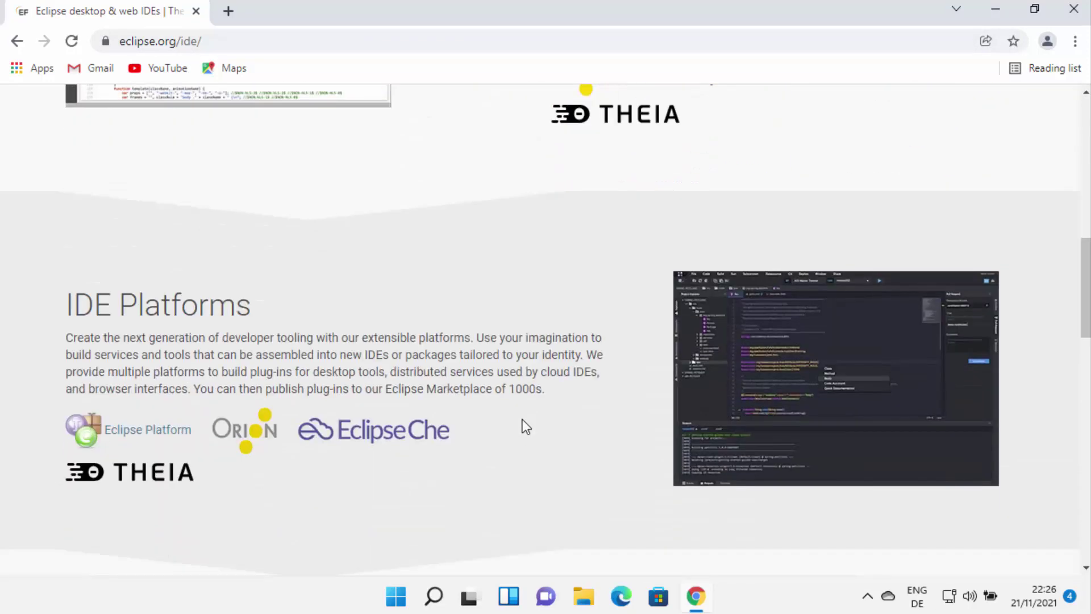
scroll(523, 419, down, 8)
scroll(522, 419, up, 10)
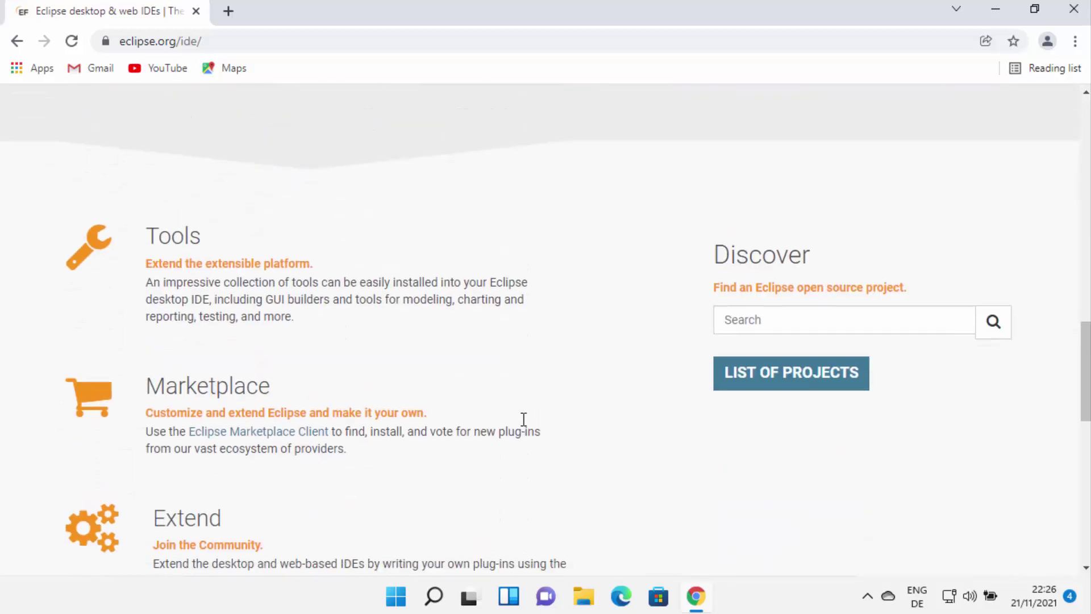
scroll(523, 419, up, 10)
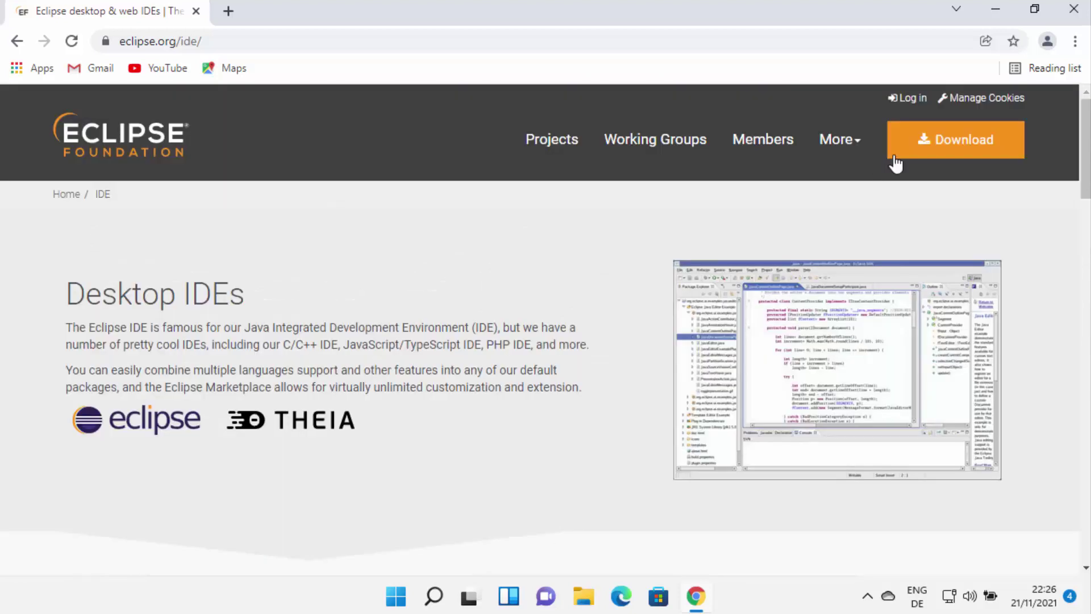
Step: Download the Eclipse IDE 2021-09 x86_64 installer, eclipse-inst-jre-win64.exe, from the site's download page
click(945, 151)
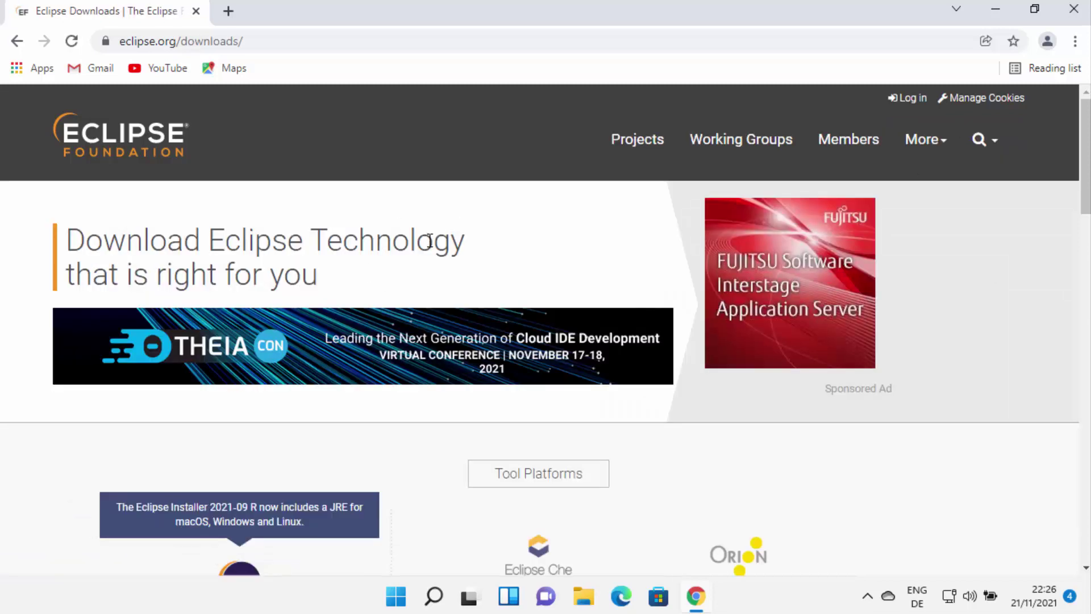
scroll(333, 193, down, 3)
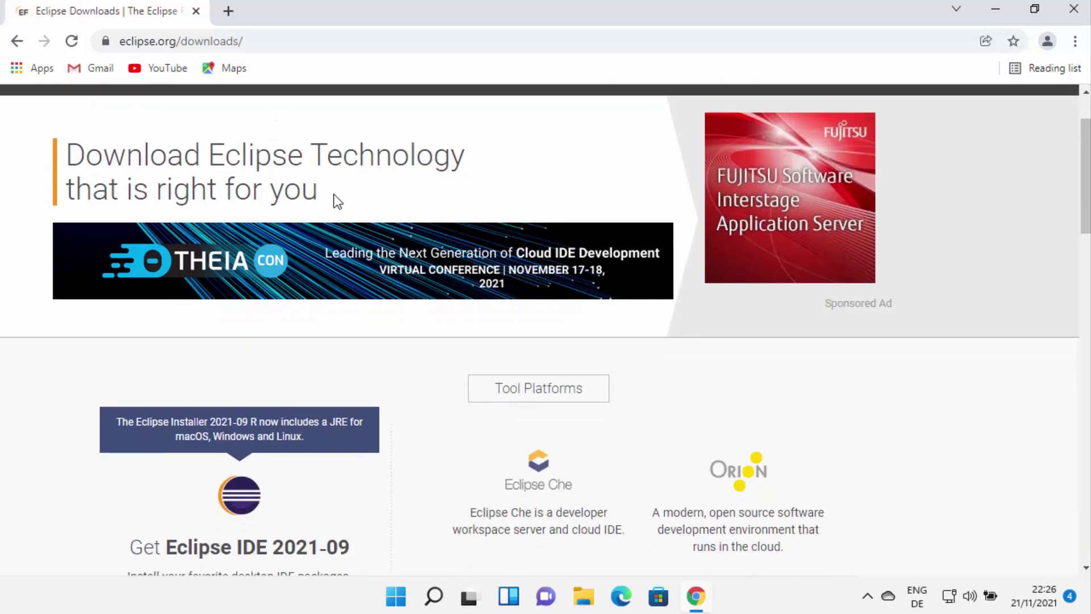
scroll(247, 359, down, 2)
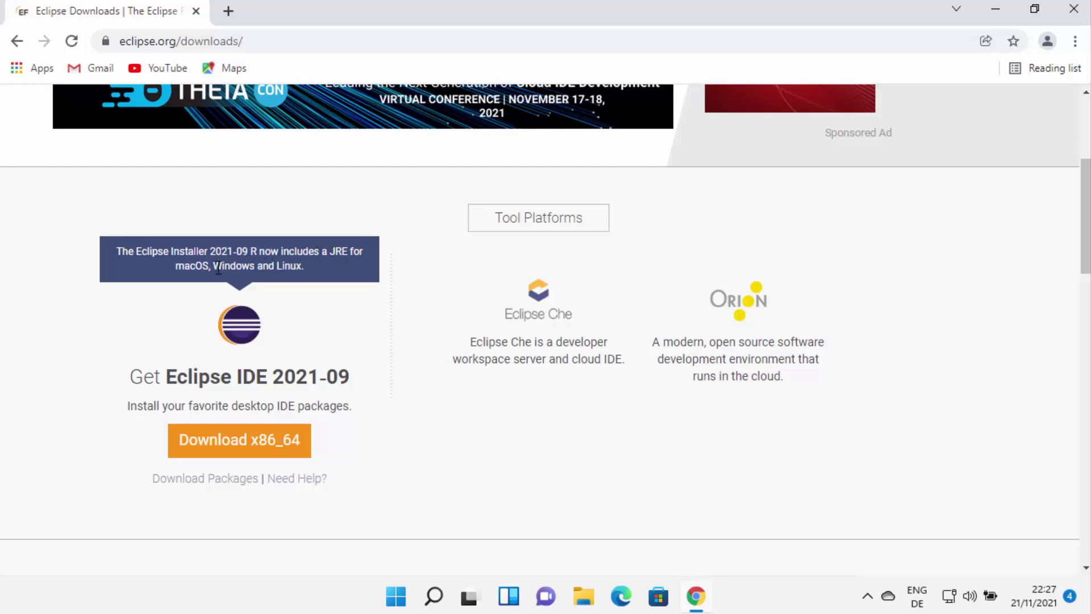
click(239, 454)
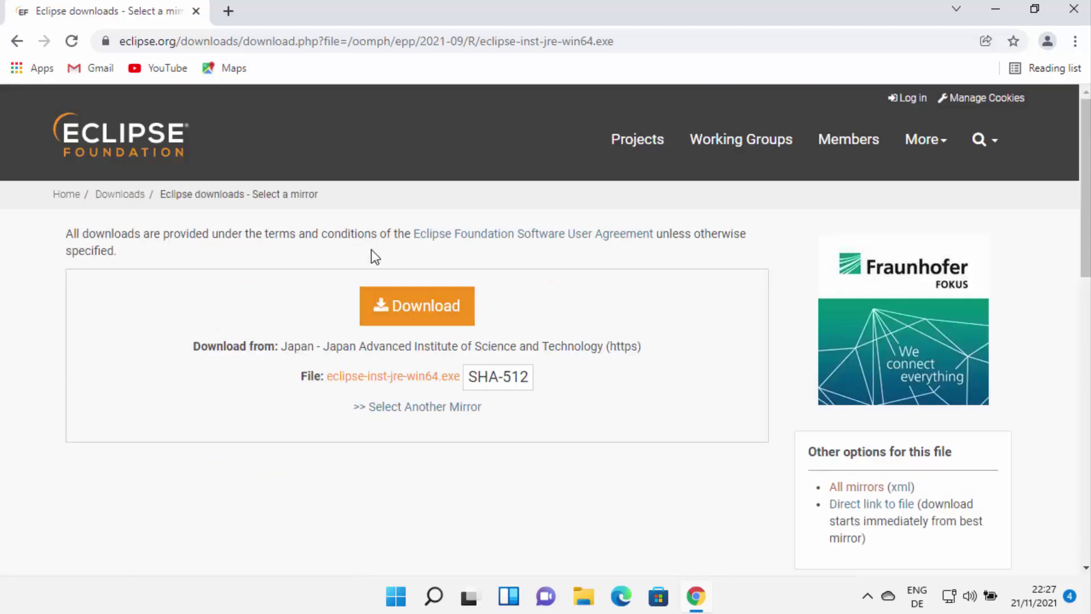
click(417, 320)
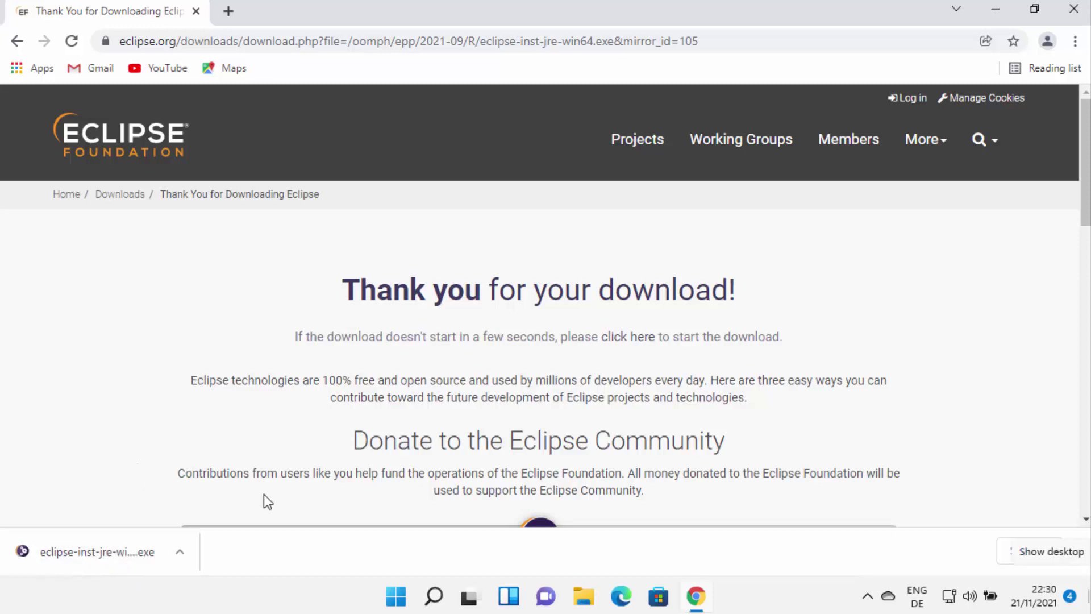
Step: Run the downloaded Eclipse installer with the browser minimized, and enlarge the installer window so the package descriptions fit
click(116, 555)
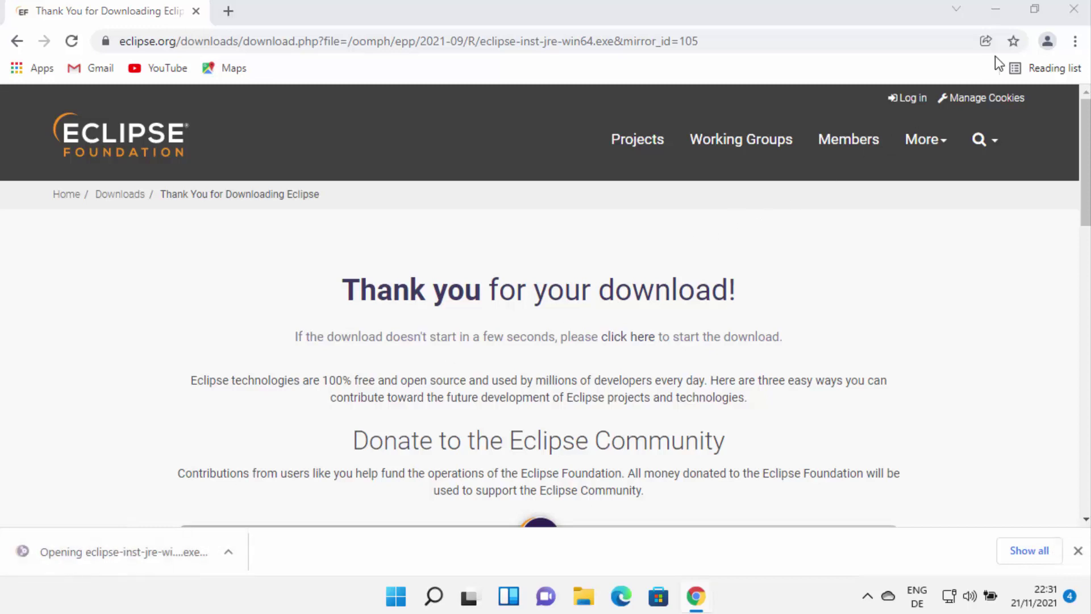
click(997, 11)
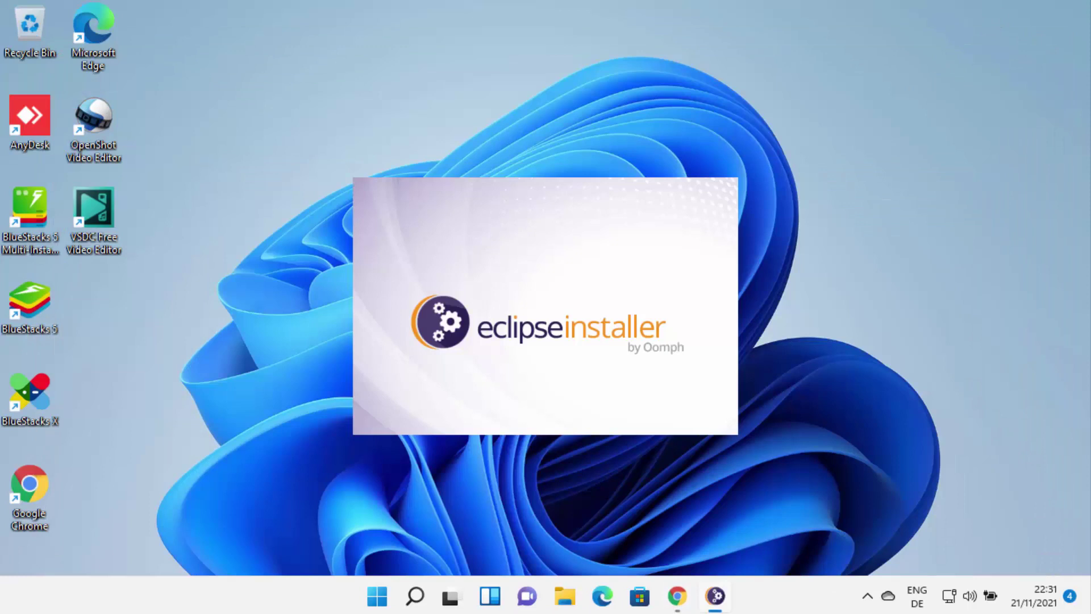
drag(361, 109, 280, 19)
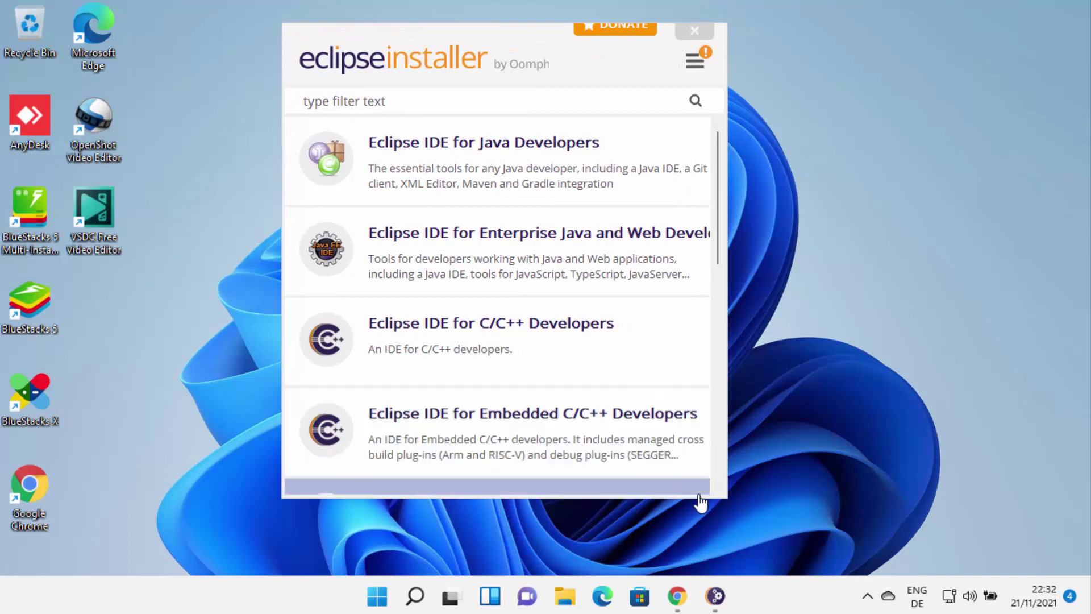
drag(722, 496, 1014, 573)
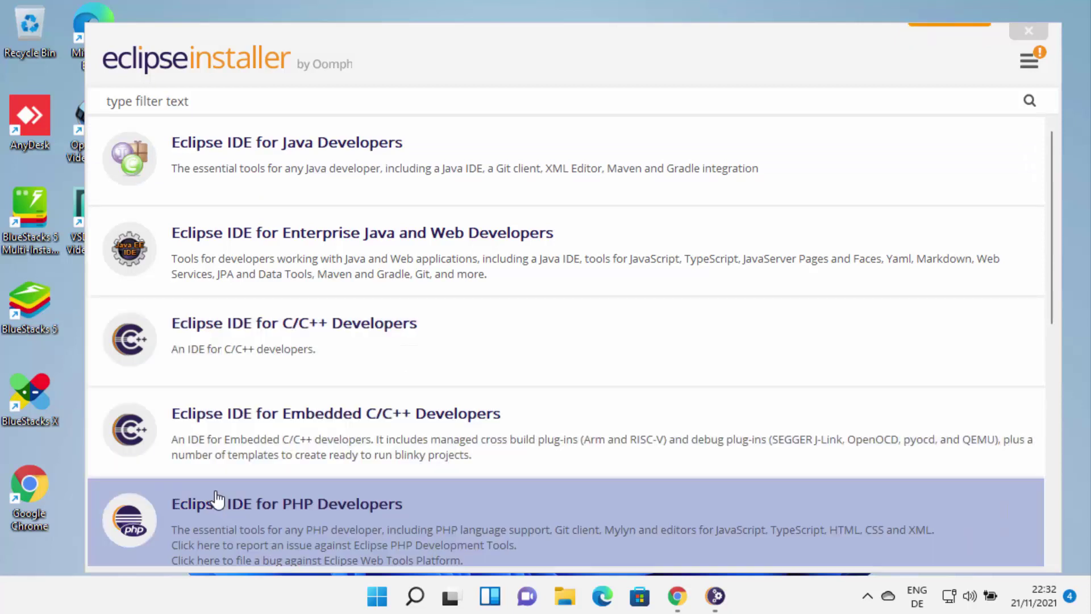
Step: Look through the available Eclipse packages and choose Eclipse IDE for Java Developers for installation
scroll(377, 390, down, 3)
scroll(241, 449, down, 3)
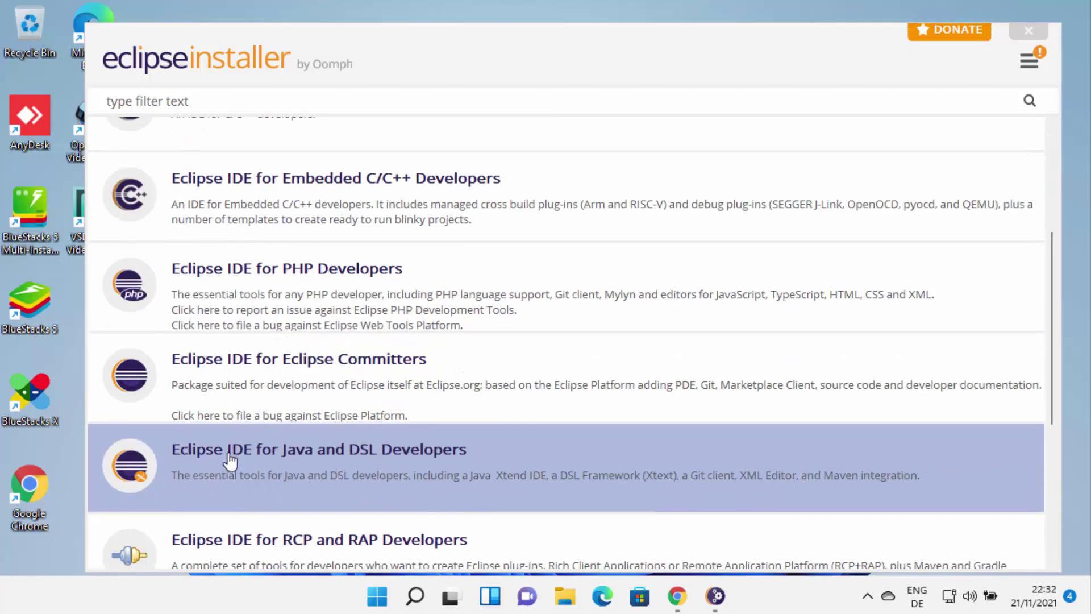
scroll(295, 480, down, 3)
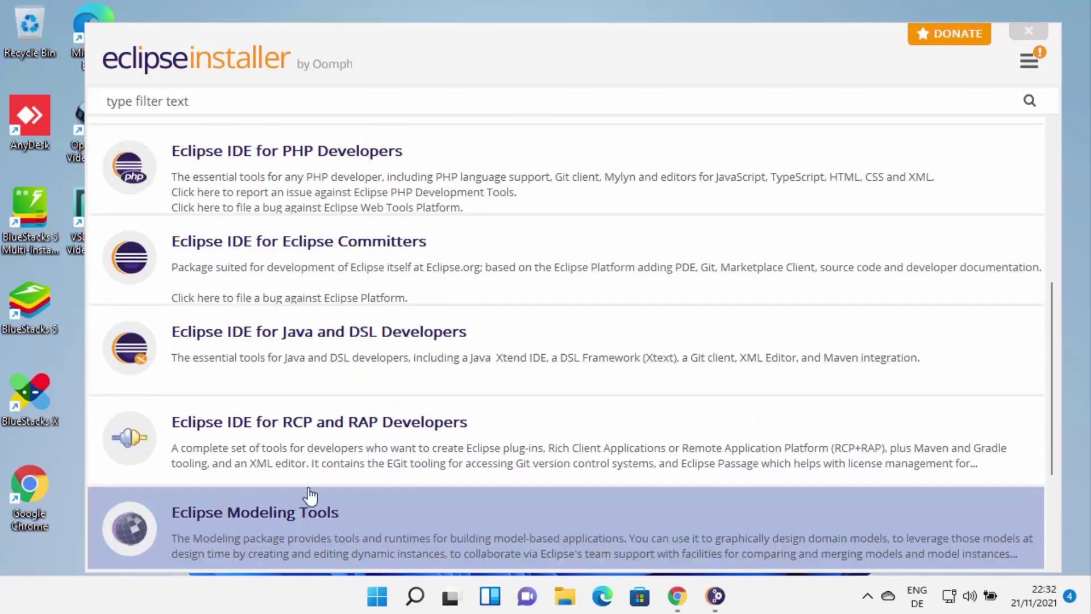
scroll(312, 462, down, 3)
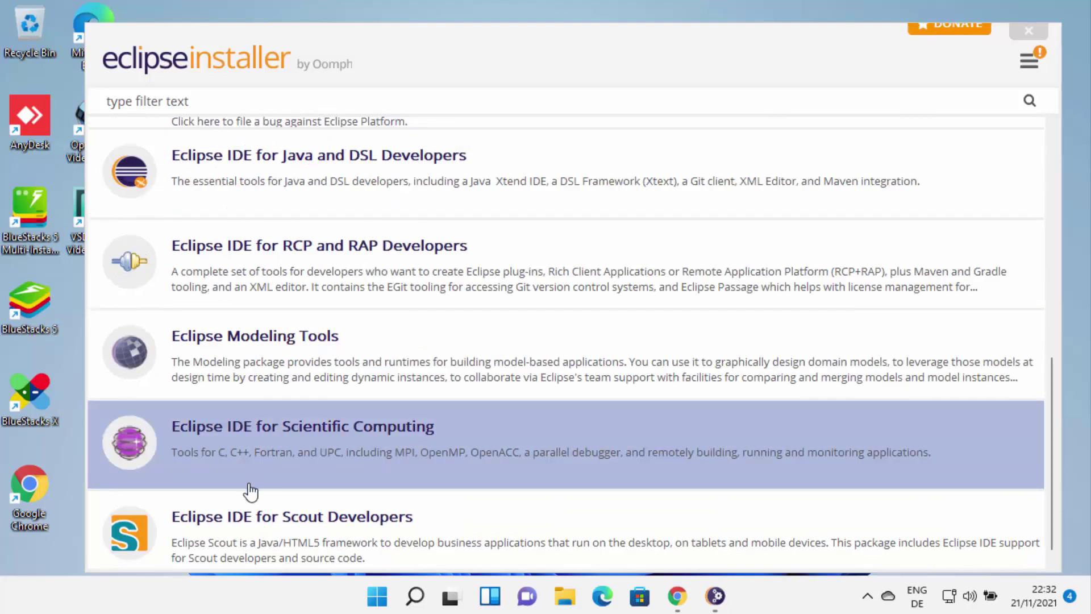
scroll(329, 479, up, 10)
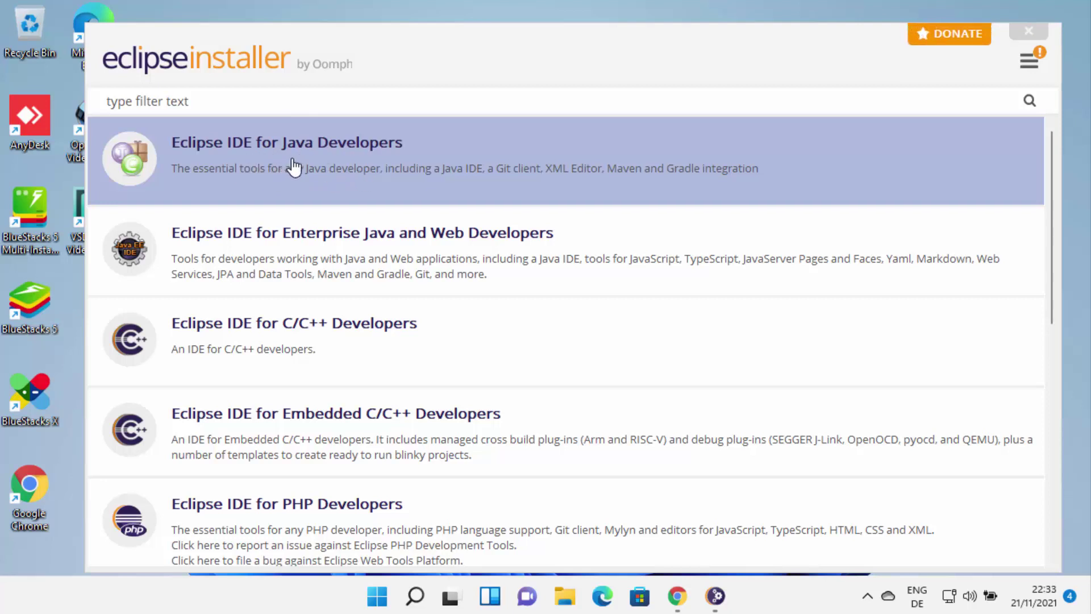
click(294, 167)
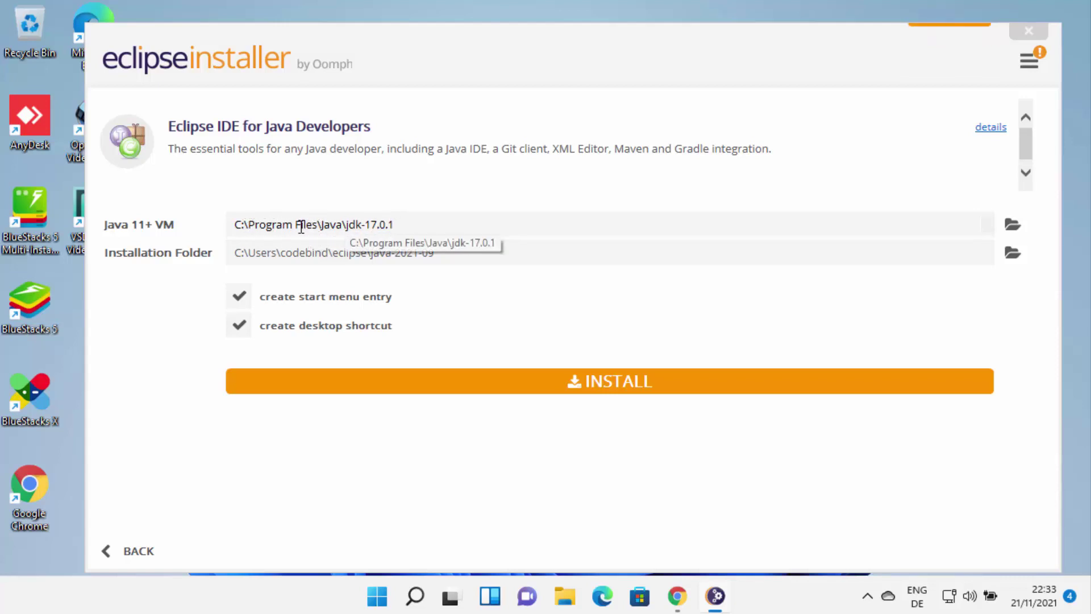
Step: Switch the Java 11+ VM to JRE 17.0.1 and back to C:\Program Files\Java\jdk-17.0.1
click(373, 224)
click(298, 256)
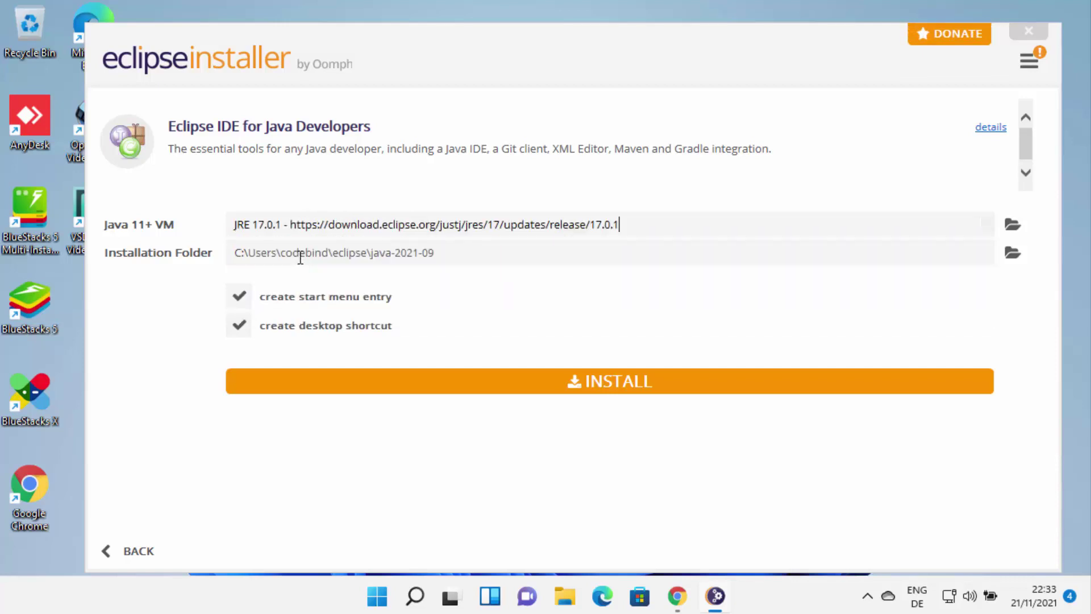
click(647, 219)
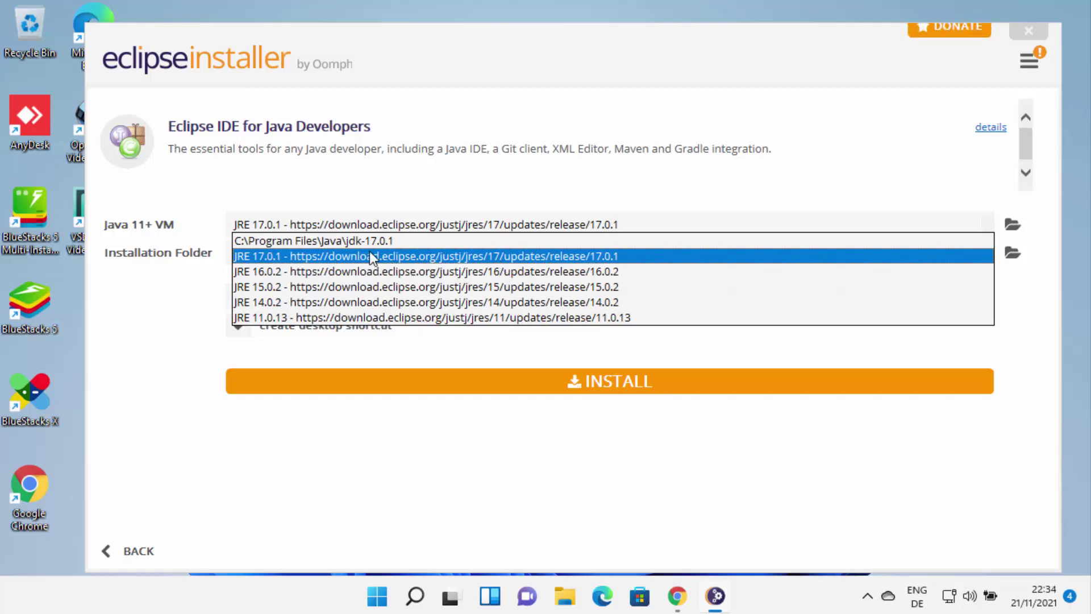
click(333, 241)
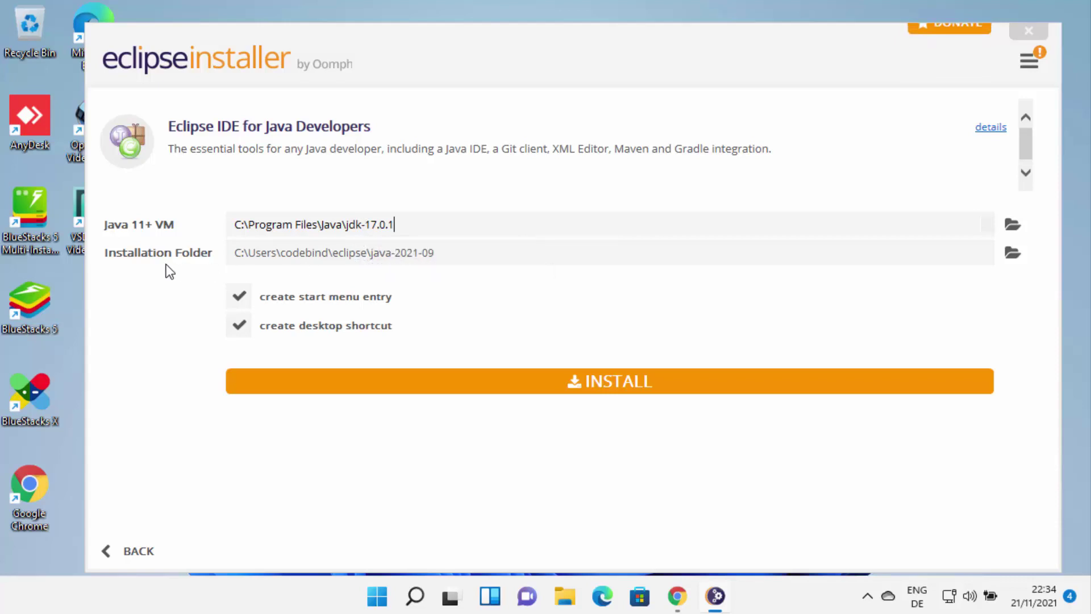
Step: Install Eclipse IDE for Java Developers in the default java-2021-09 folder and accept the Eclipse Foundation Software User Agreement
drag(241, 253, 491, 252)
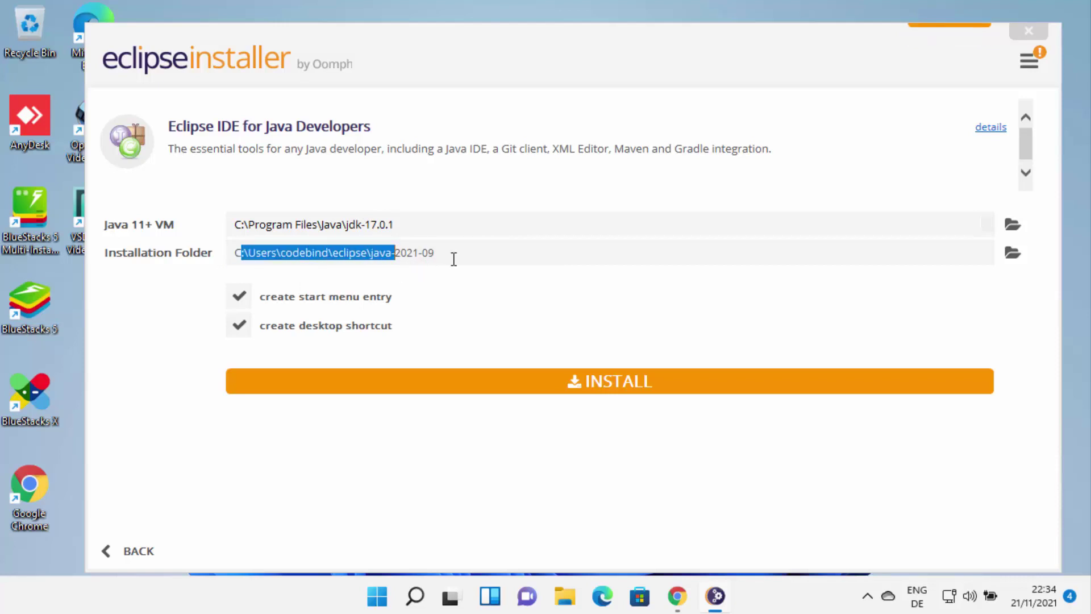
click(483, 386)
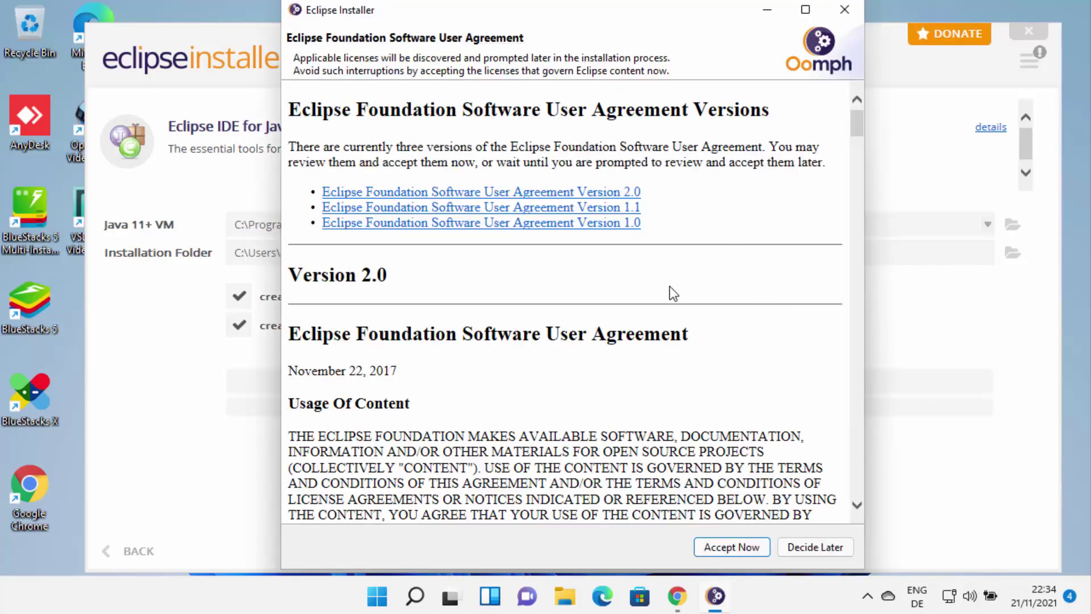
scroll(768, 341, down, 15)
scroll(768, 359, down, 10)
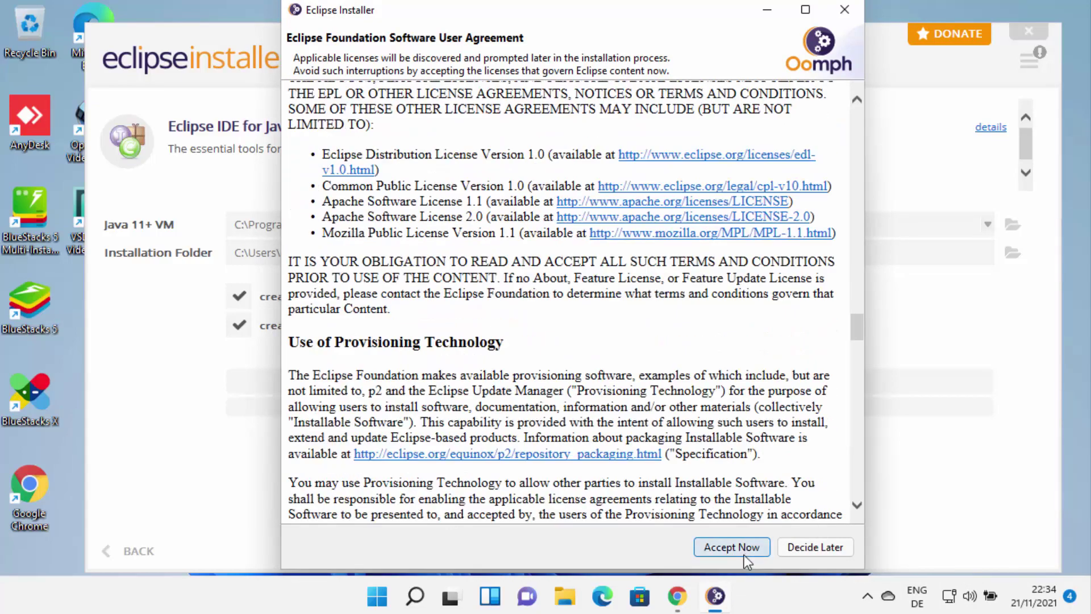
click(732, 547)
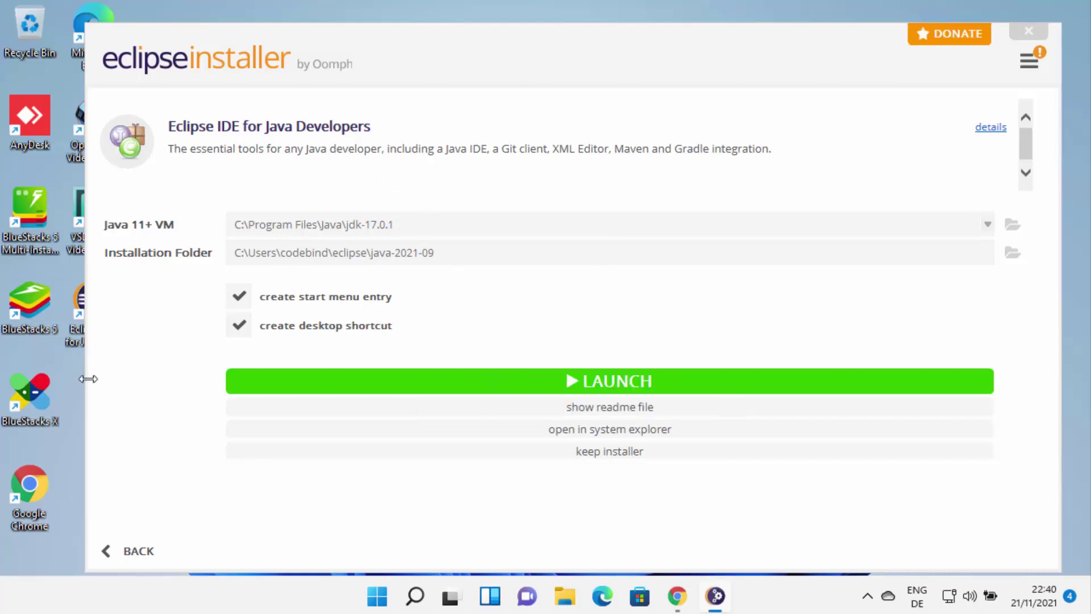
Step: Launch the installed Eclipse IDE, using the suggested eclipse-workspace directory as the default workspace without asking again
drag(85, 378, 173, 379)
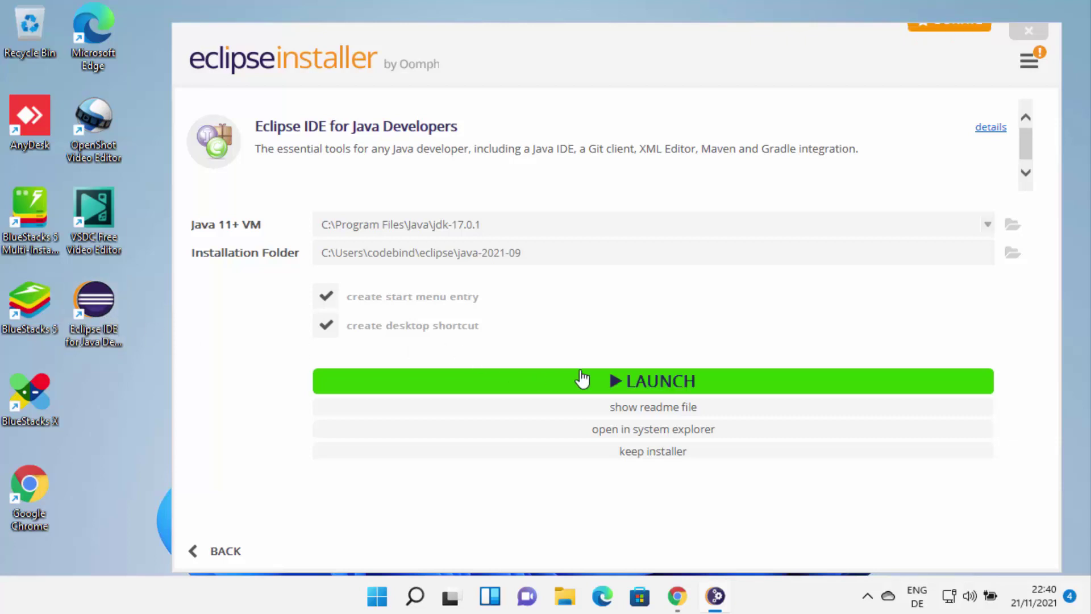
click(623, 386)
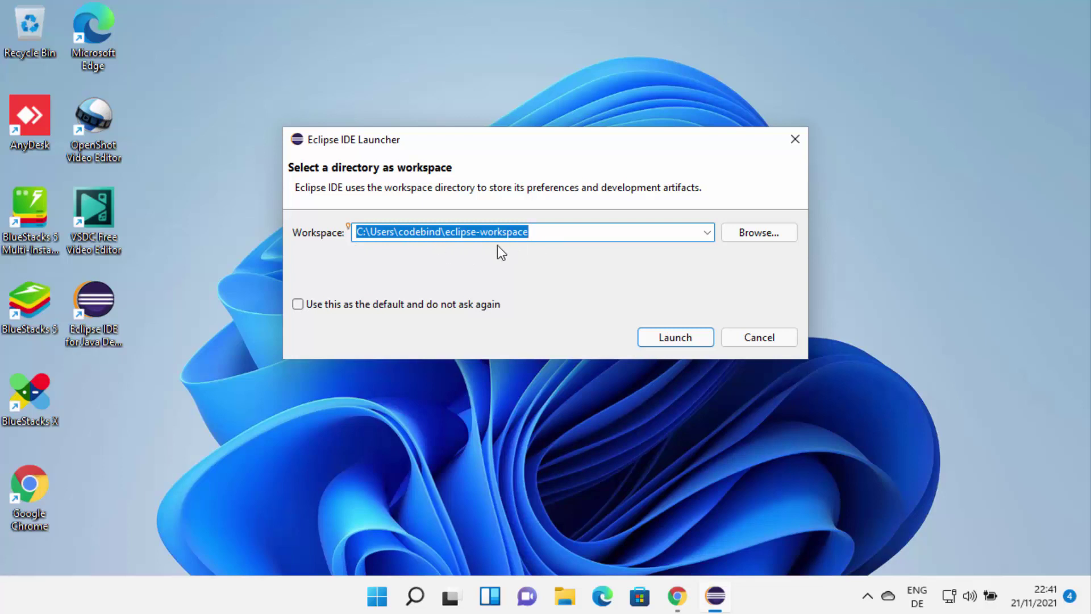
click(318, 322)
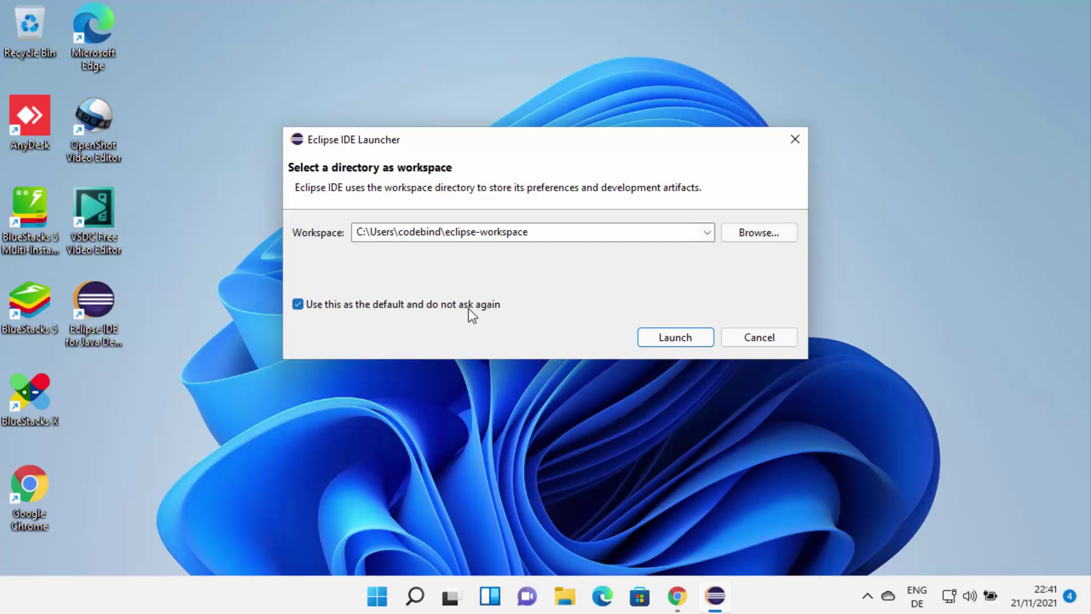
click(660, 336)
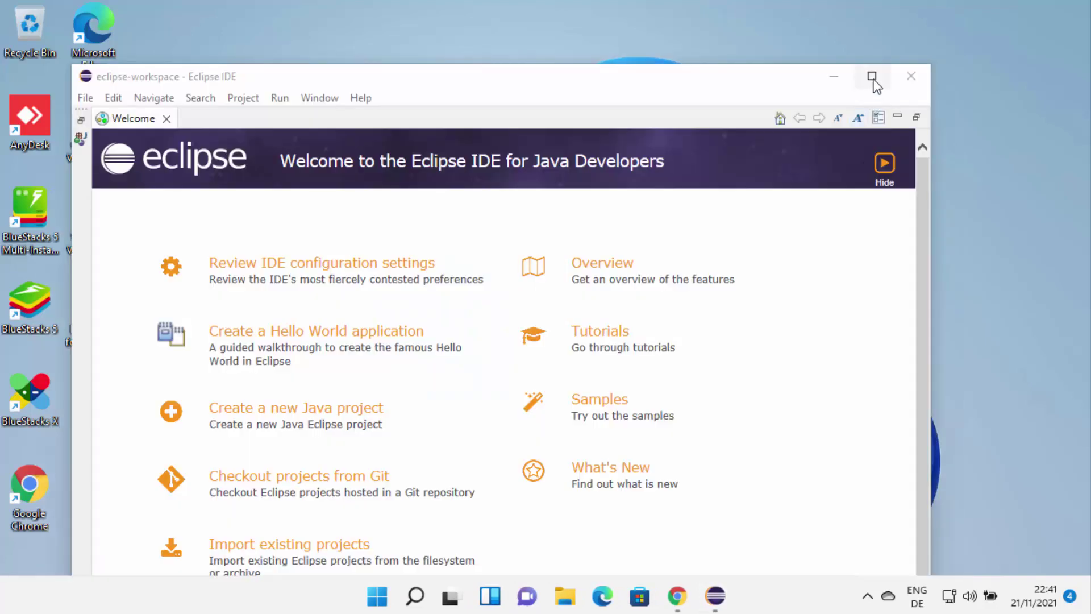
Step: Maximize the Eclipse window and clear the workbench by minimizing the Welcome page and closing the Donate page
click(871, 77)
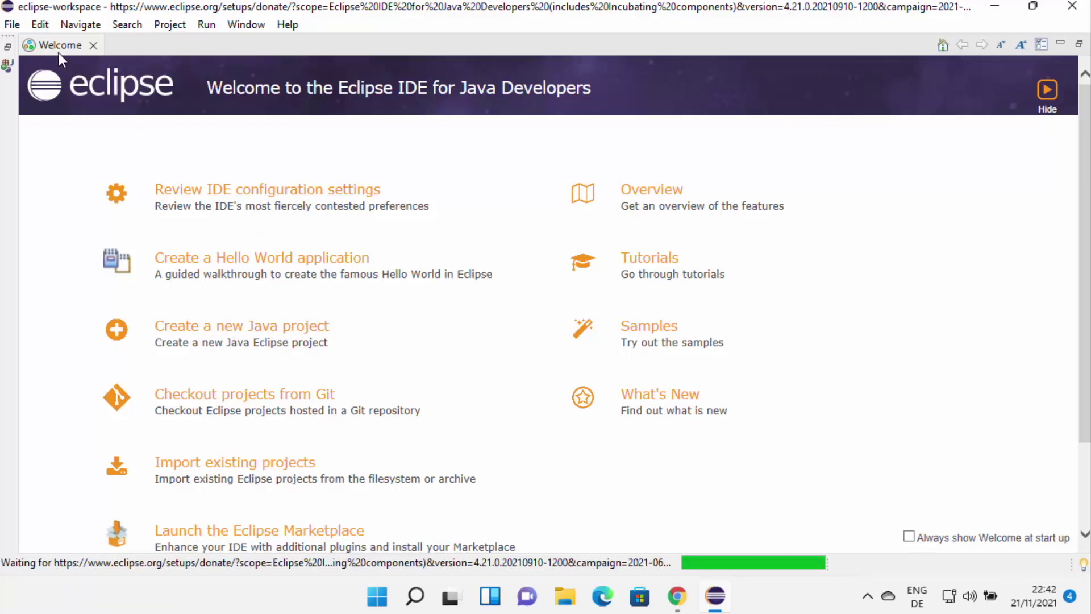
click(1060, 45)
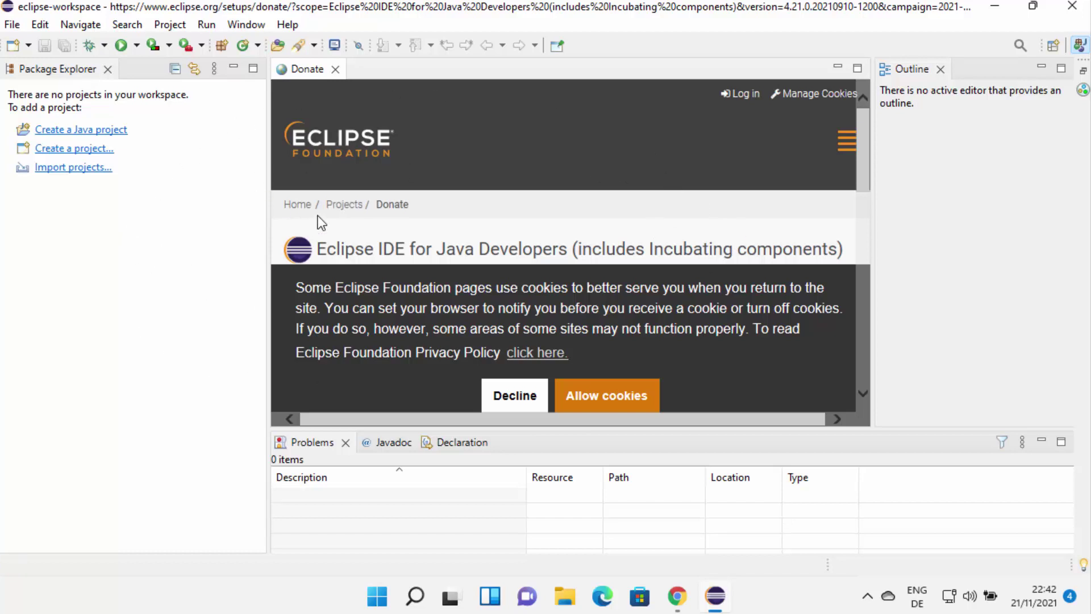
click(335, 69)
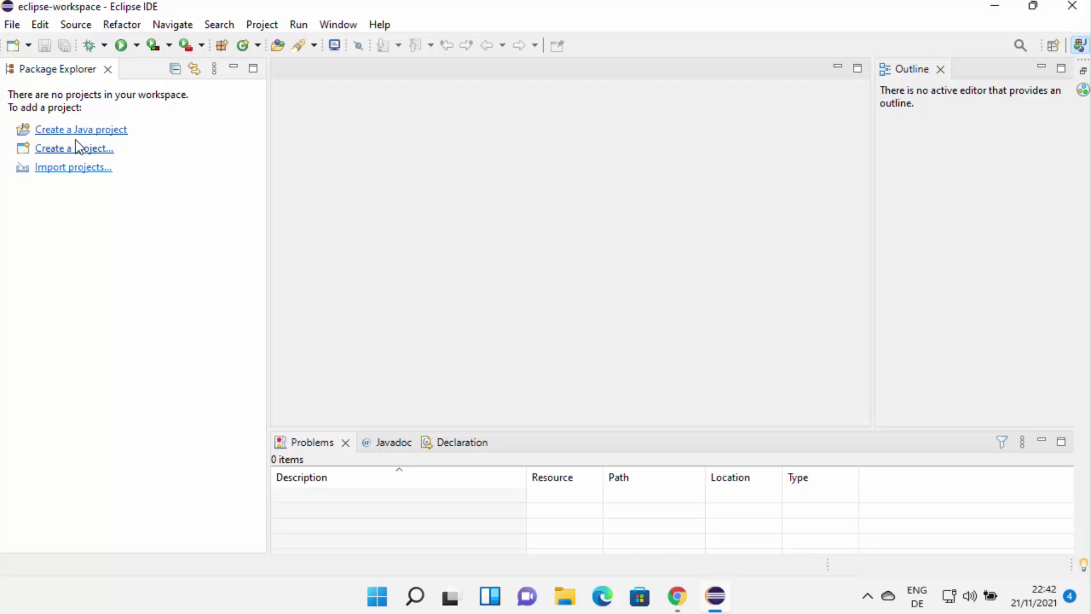
Step: Start a new Java project named Hello in the default workspace location
click(12, 25)
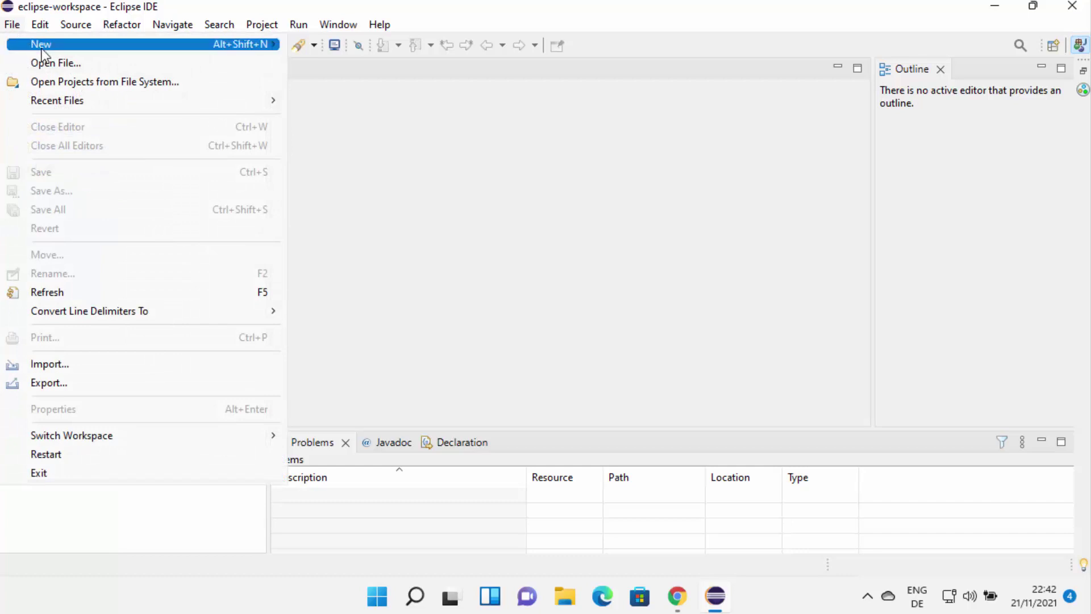
mouse_move(53, 45)
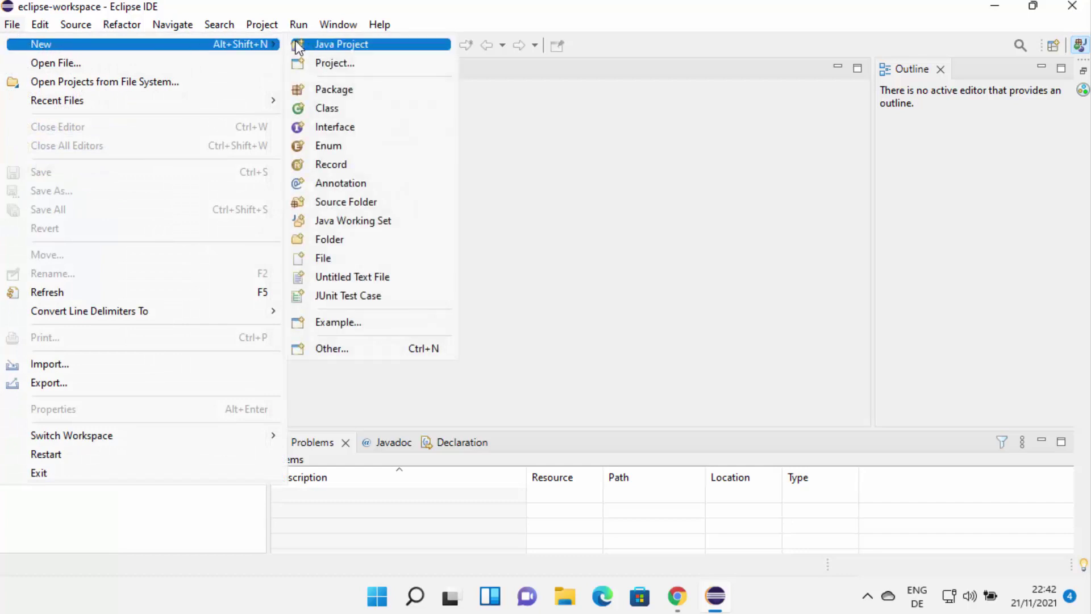
click(331, 46)
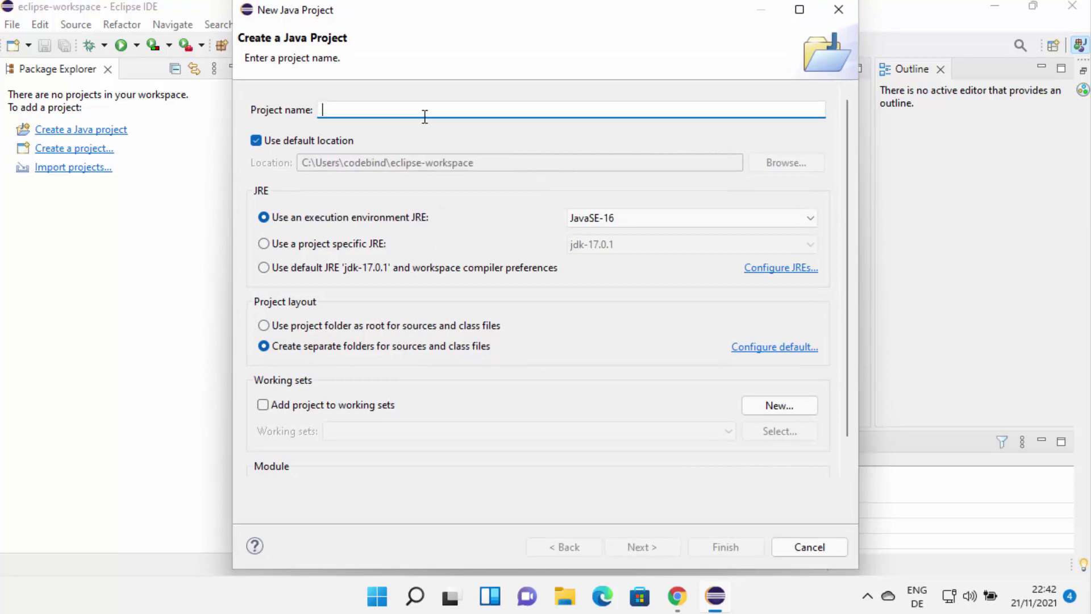
text(Hello)
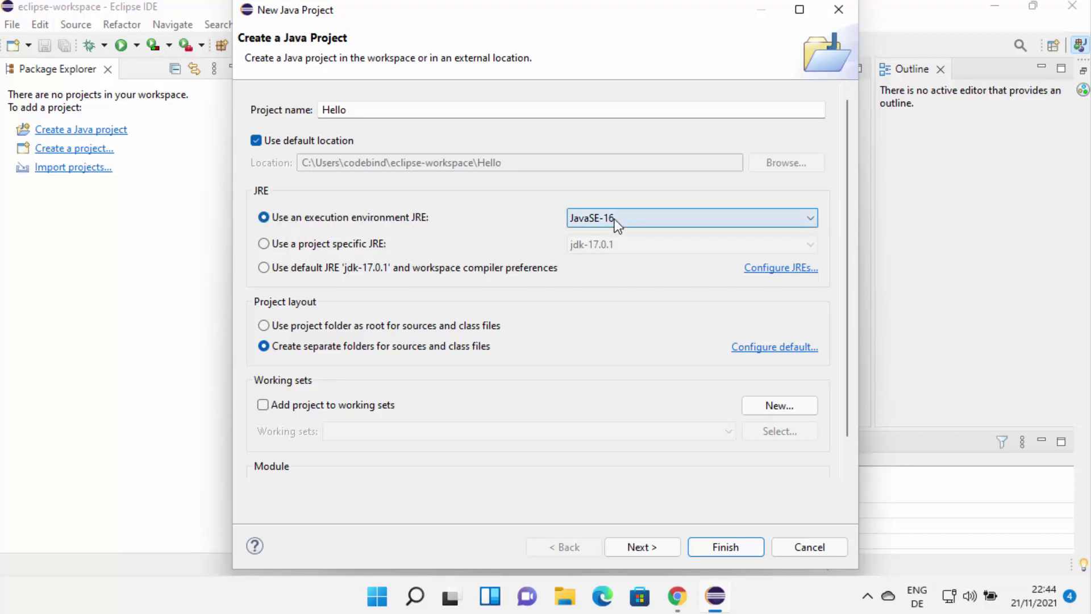
Step: Set the Hello project to use the project-specific JRE jdk-17.0.1, continue to the Java build settings and finish creating it
click(264, 244)
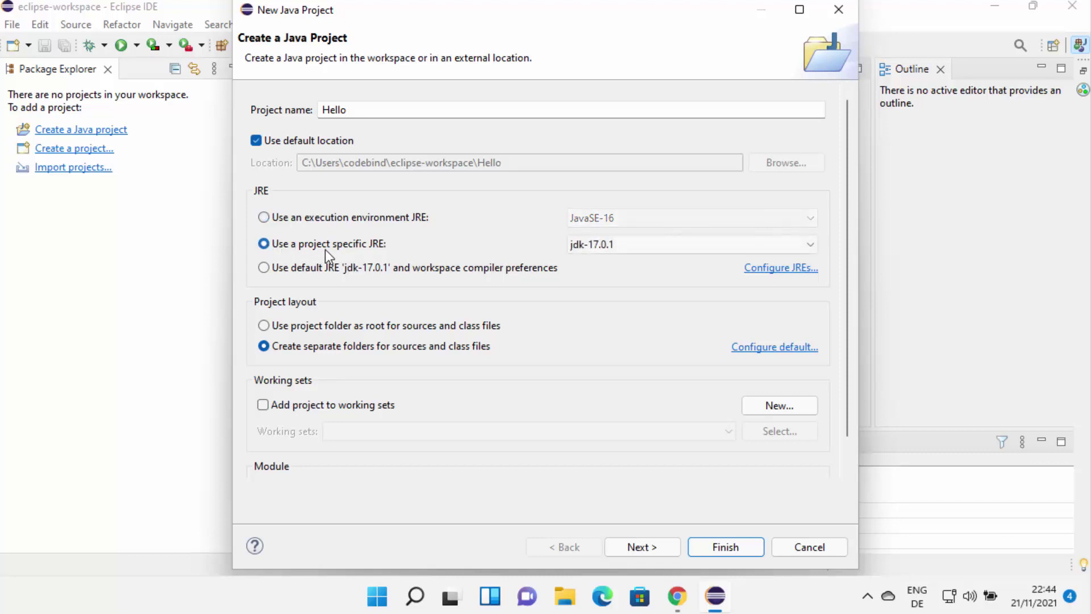
click(613, 247)
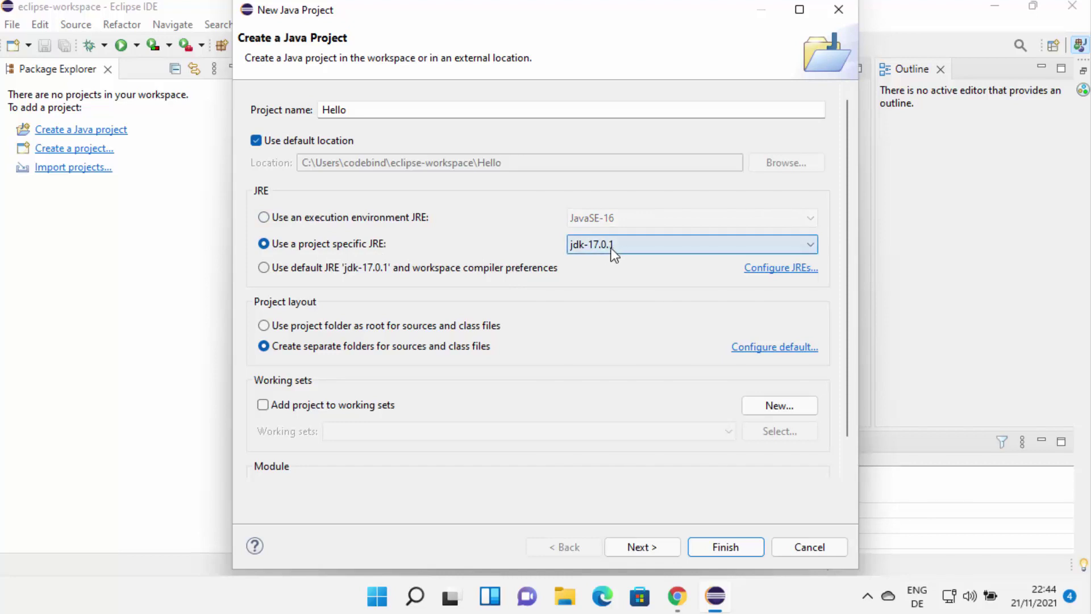
click(599, 260)
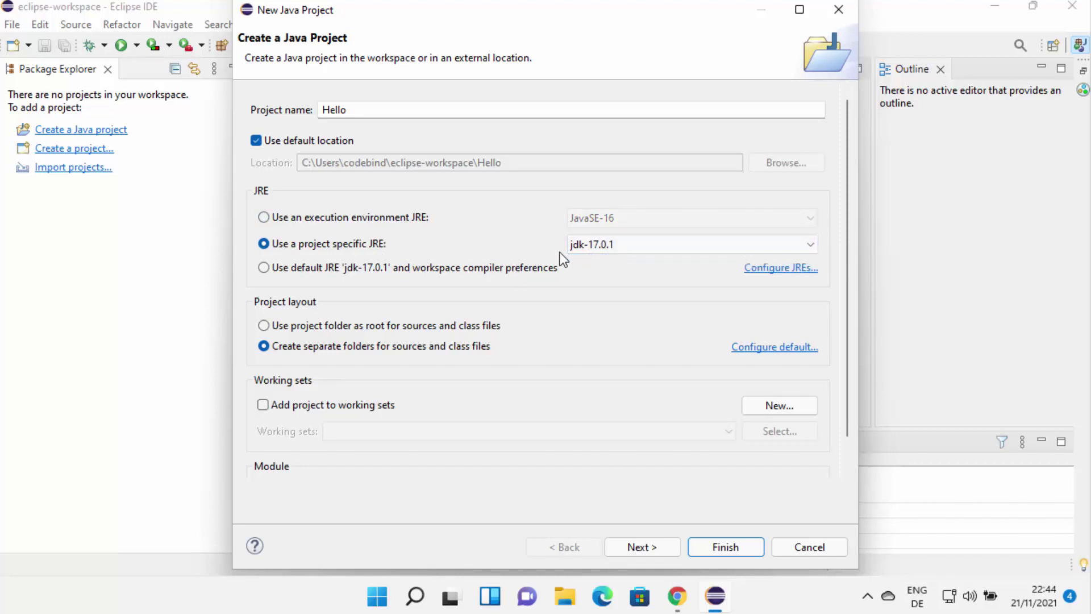
click(608, 247)
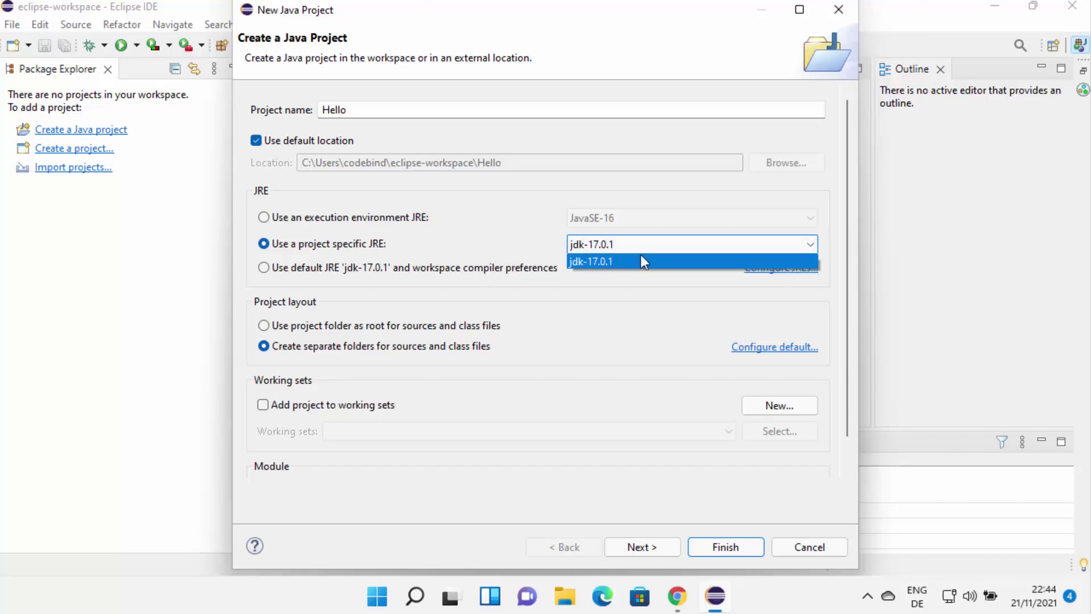
click(265, 217)
click(264, 217)
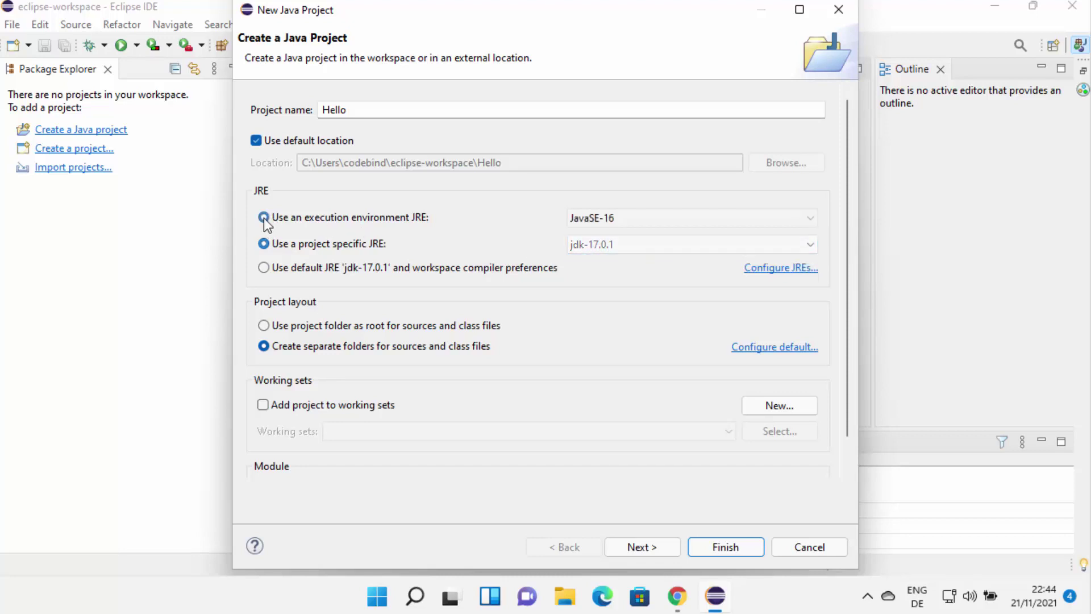
click(265, 244)
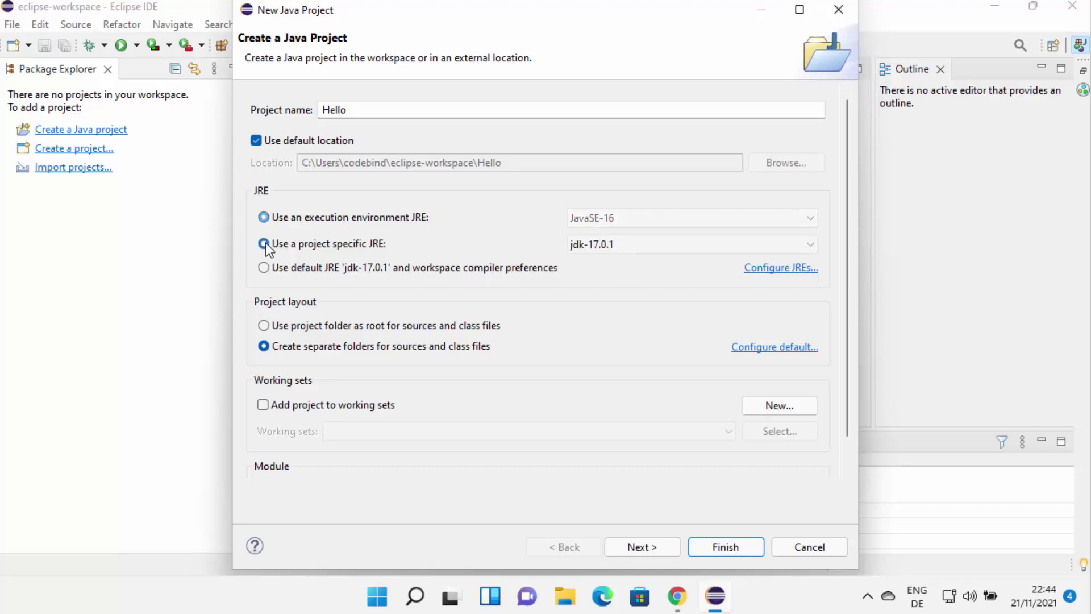
click(606, 246)
click(606, 261)
click(644, 548)
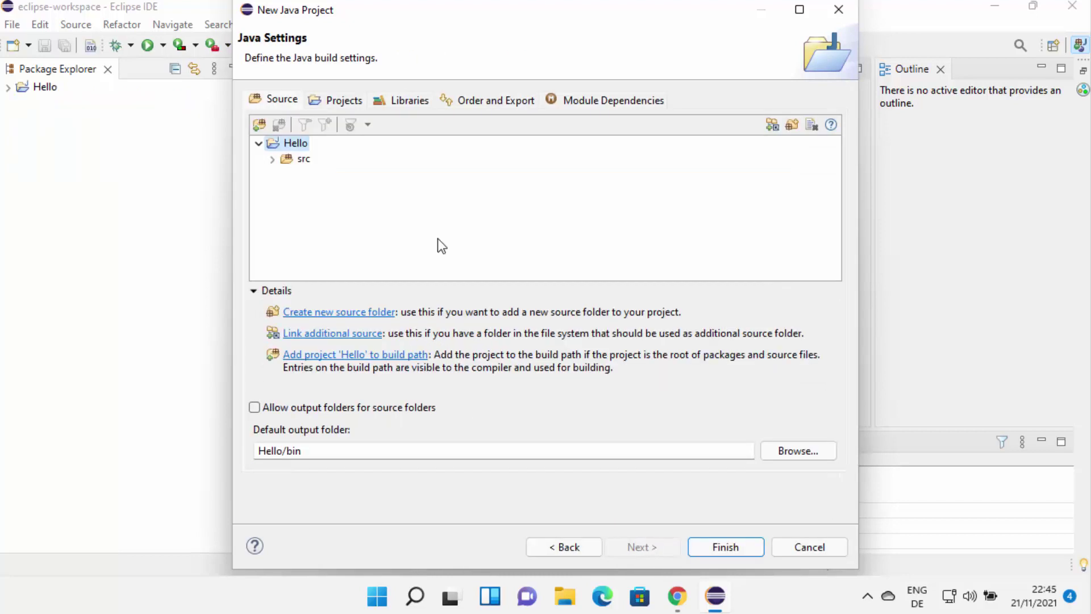
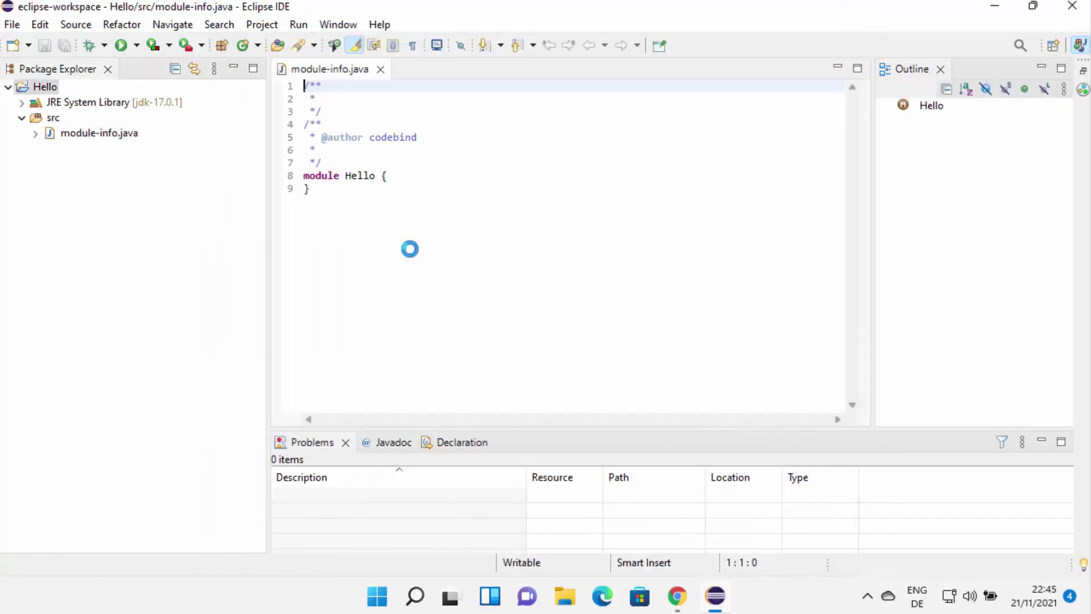
Step: Delete the module-info.java file from the Hello project's src folder
click(386, 217)
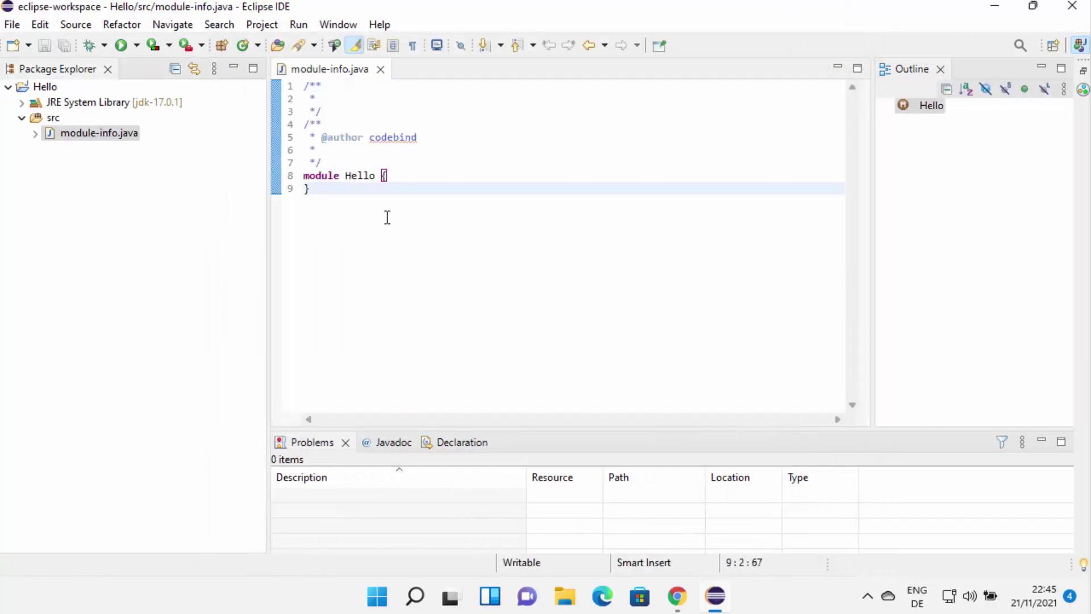
click(110, 139)
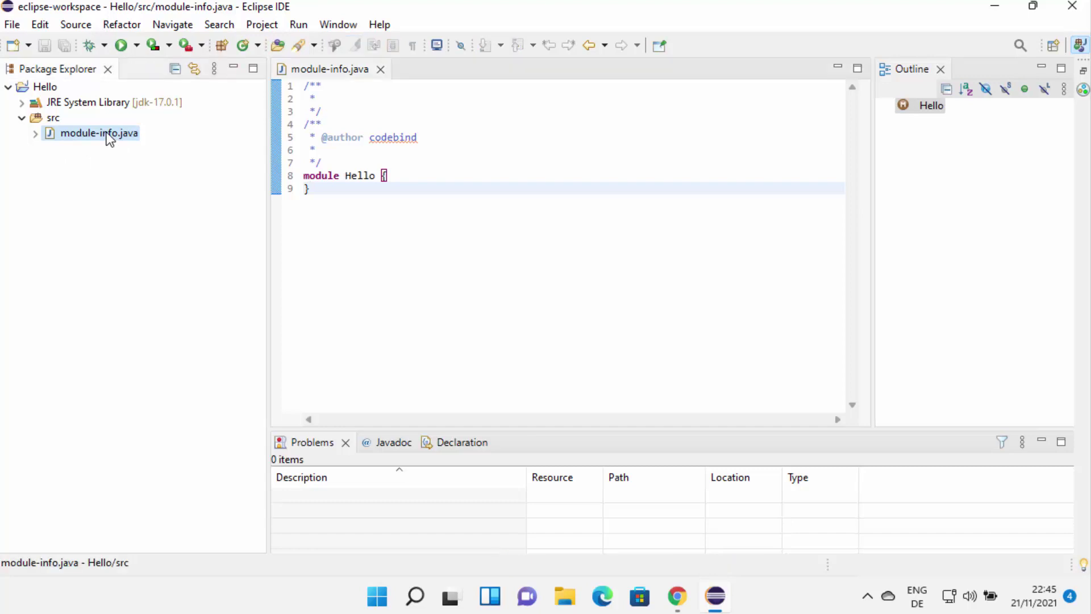
right_click(107, 134)
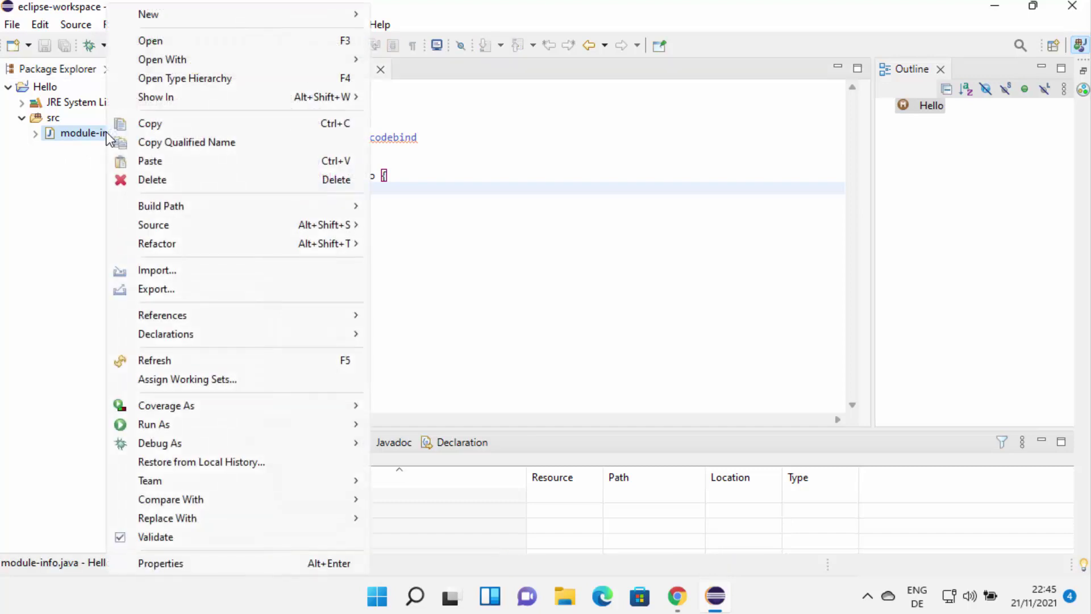
click(137, 181)
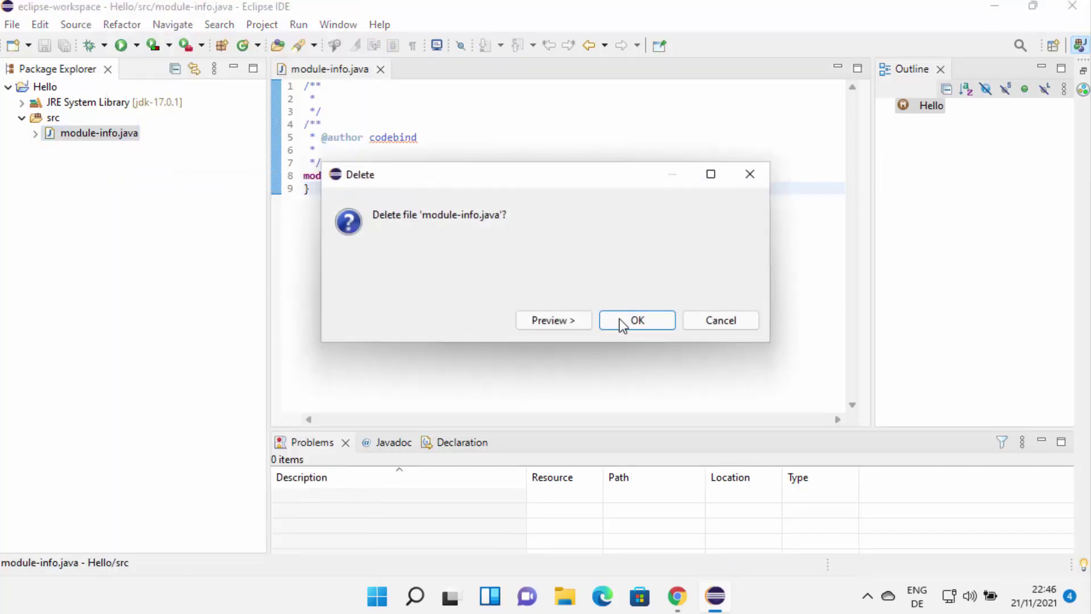
click(626, 321)
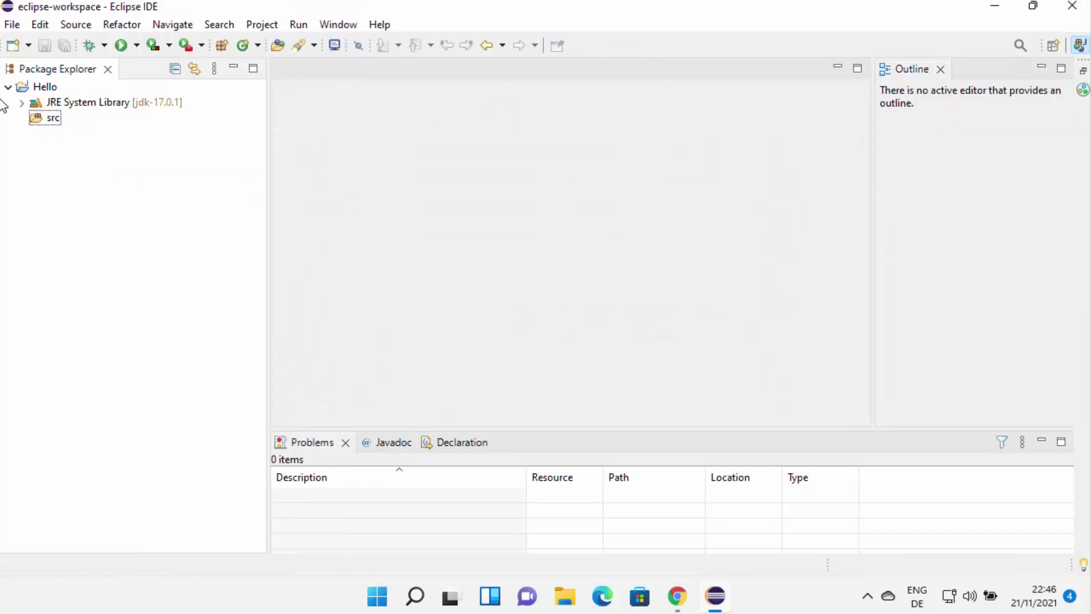
Step: Create a public class named Hello in the src folder, including a public static void main method stub
click(53, 118)
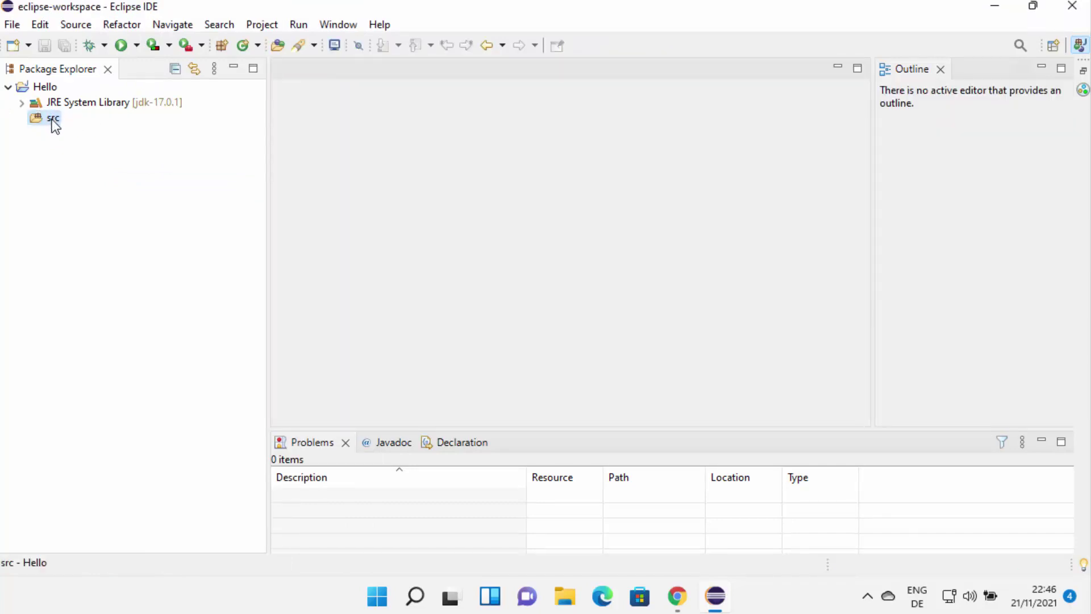
right_click(53, 123)
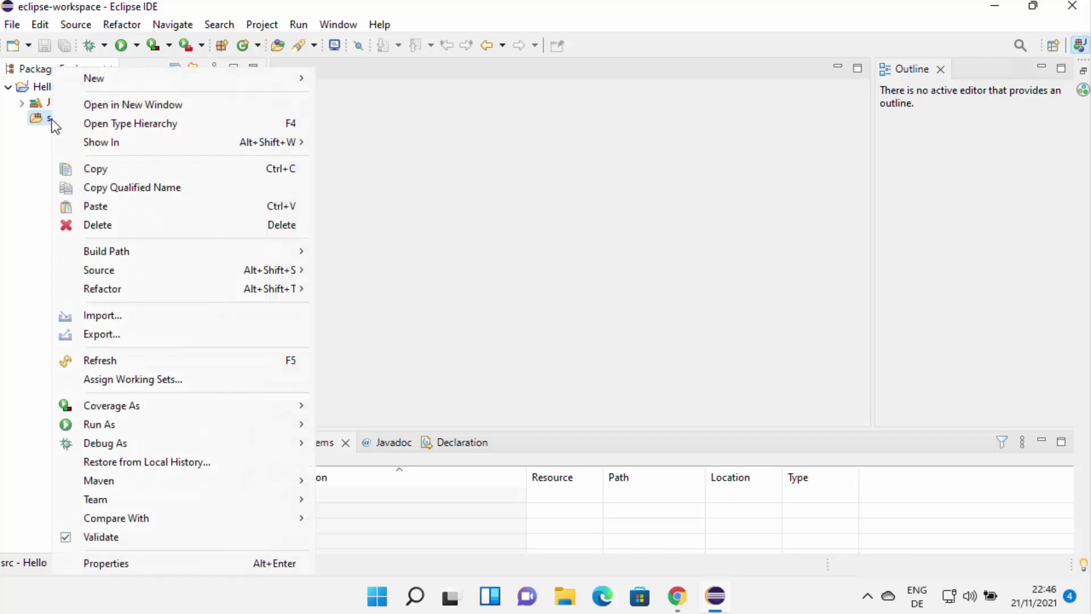
mouse_move(105, 81)
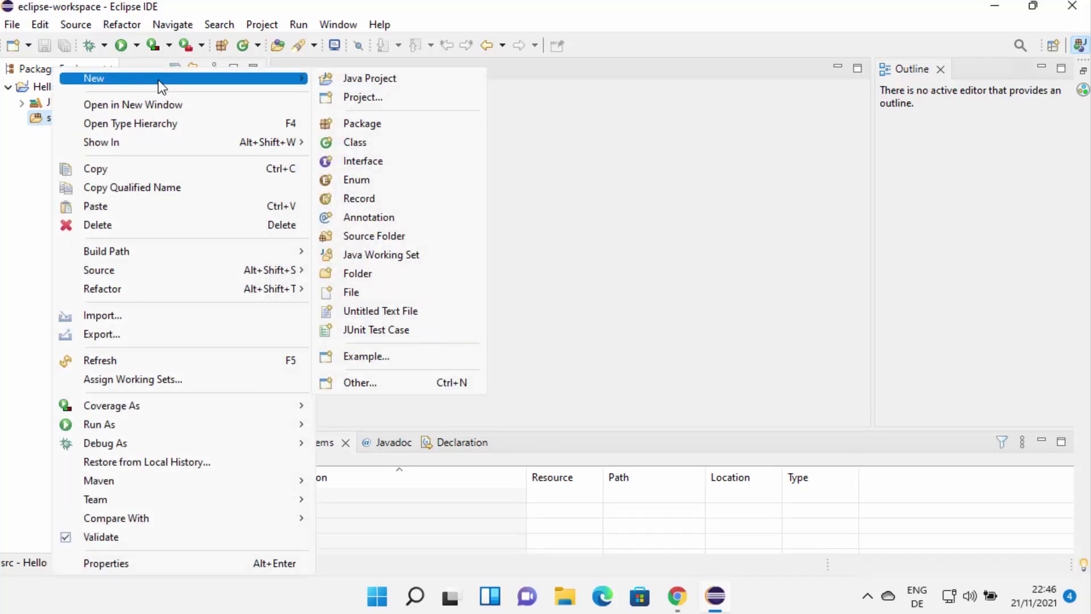
click(357, 144)
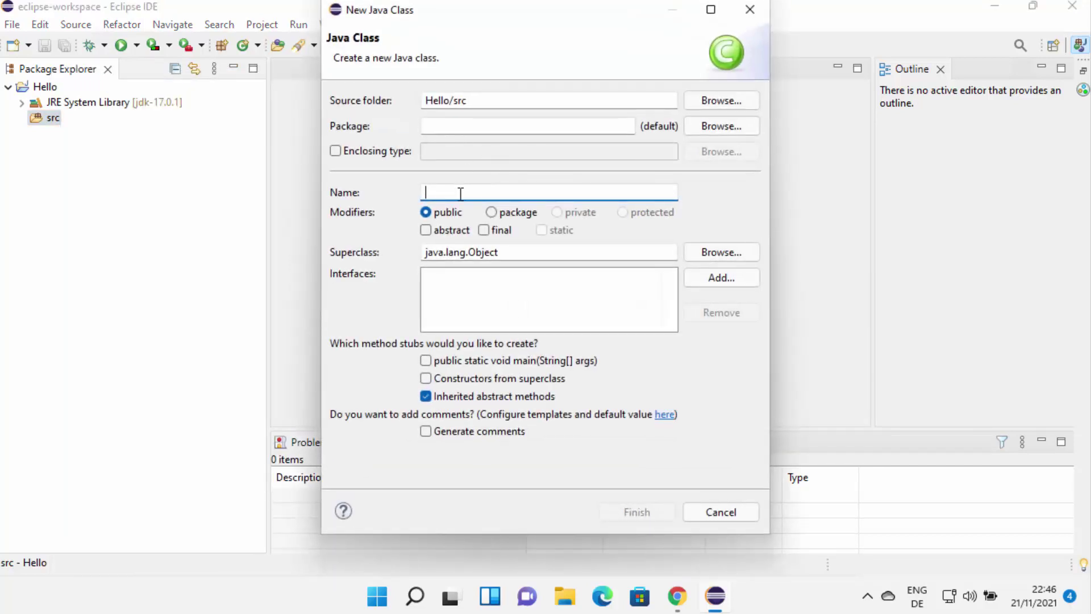
text(Hel)
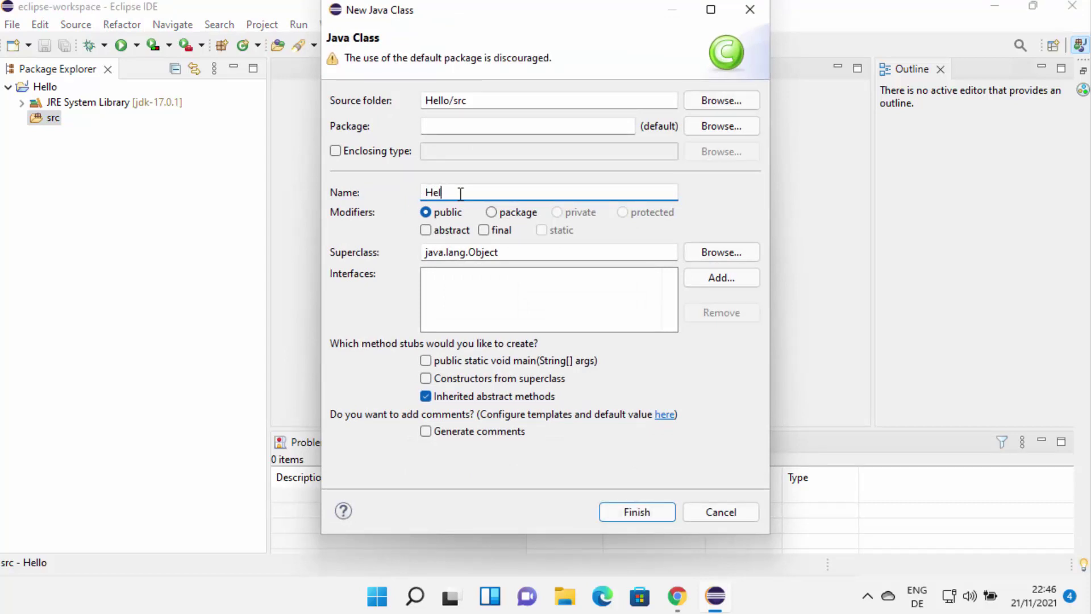
text(lo)
click(490, 361)
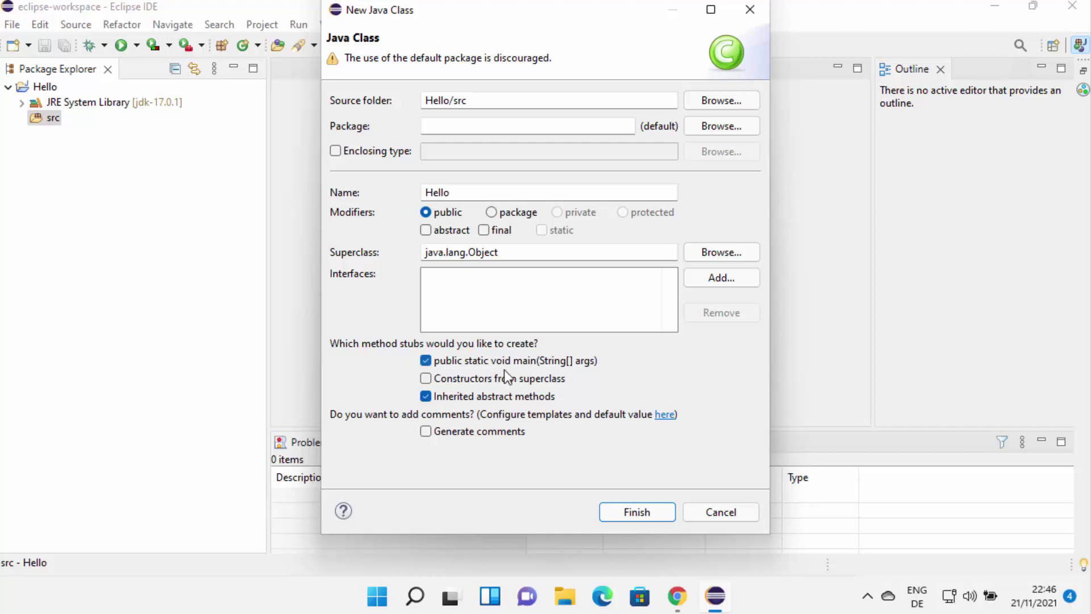
click(631, 517)
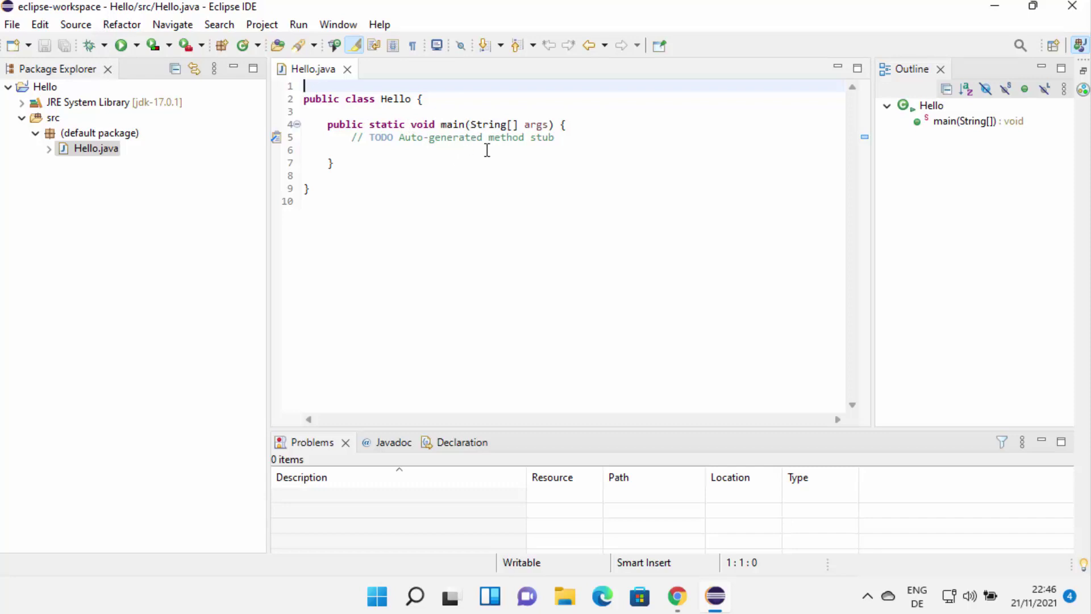
Step: Look over the generated Hello class code and narrow the Package Explorer to give the code editor more width
click(566, 138)
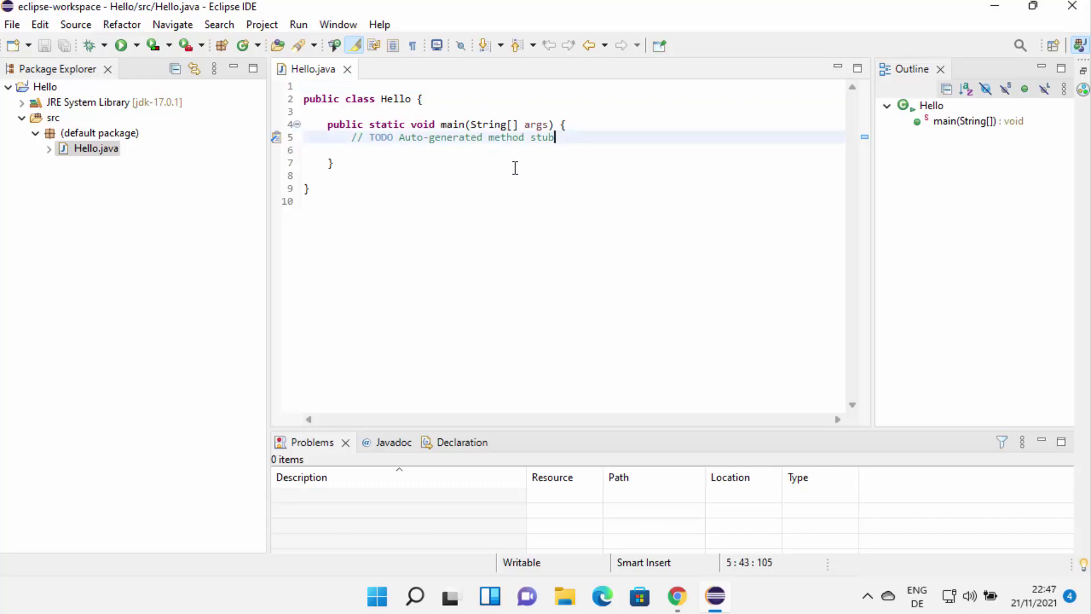
click(472, 176)
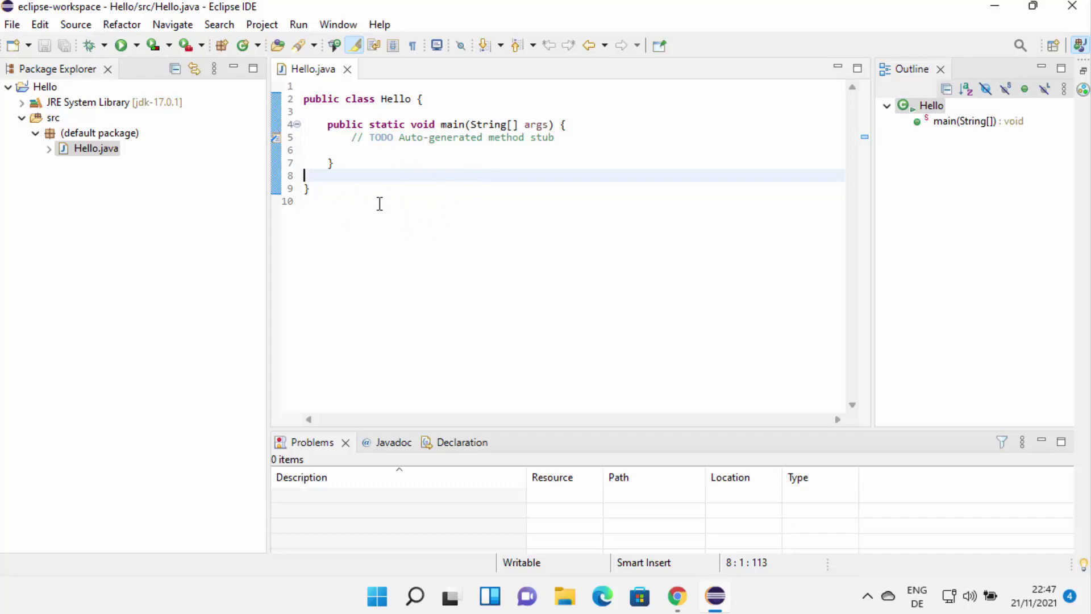
drag(377, 202, 291, 97)
drag(250, 144, 195, 143)
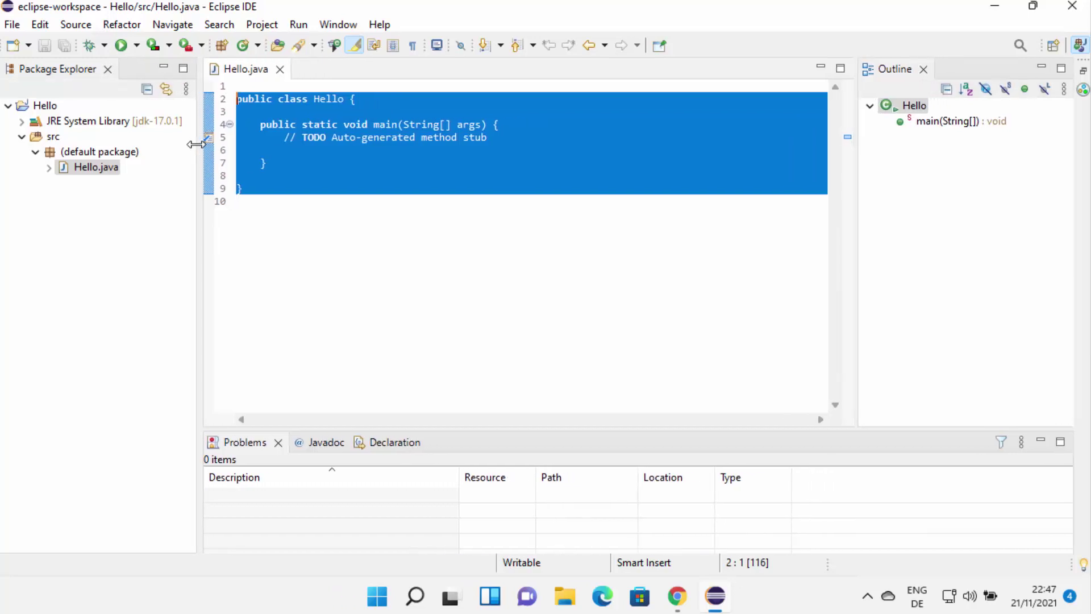
click(346, 140)
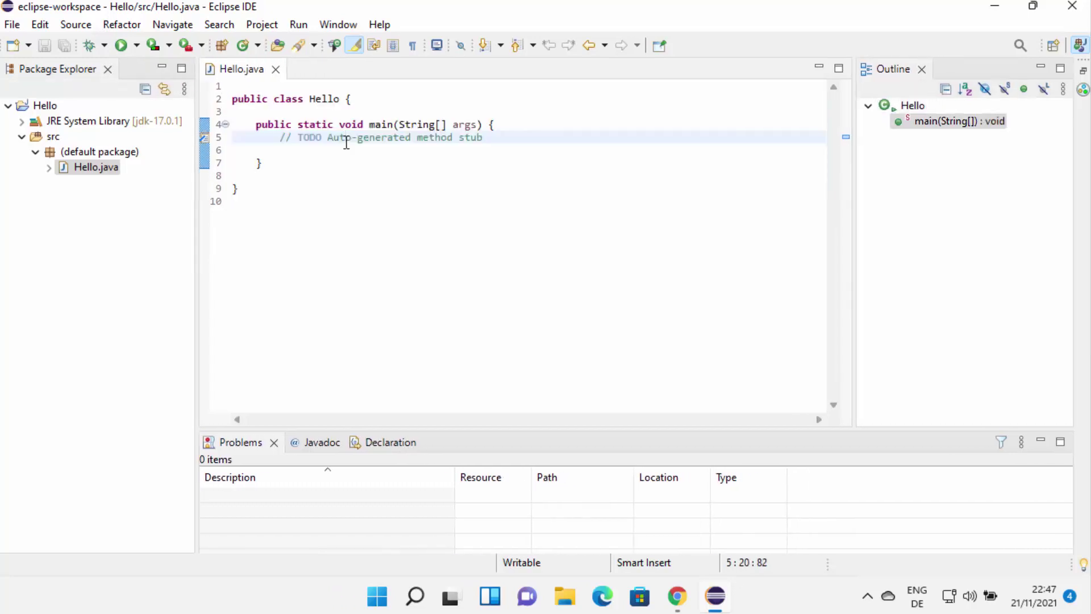
click(358, 199)
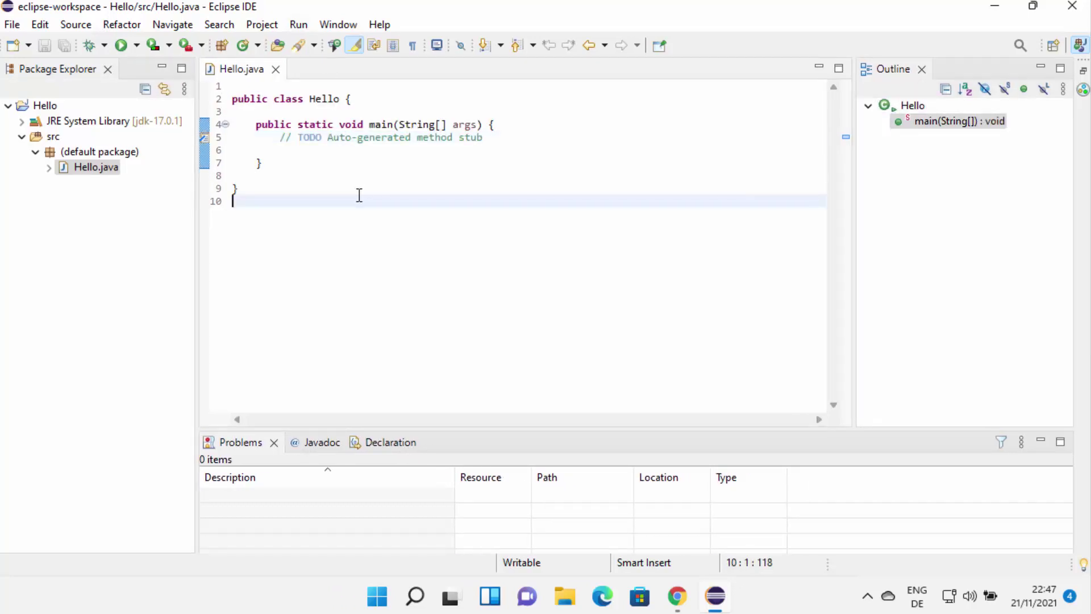
Step: Open the Colors and Fonts preferences in the General Appearance settings
click(336, 25)
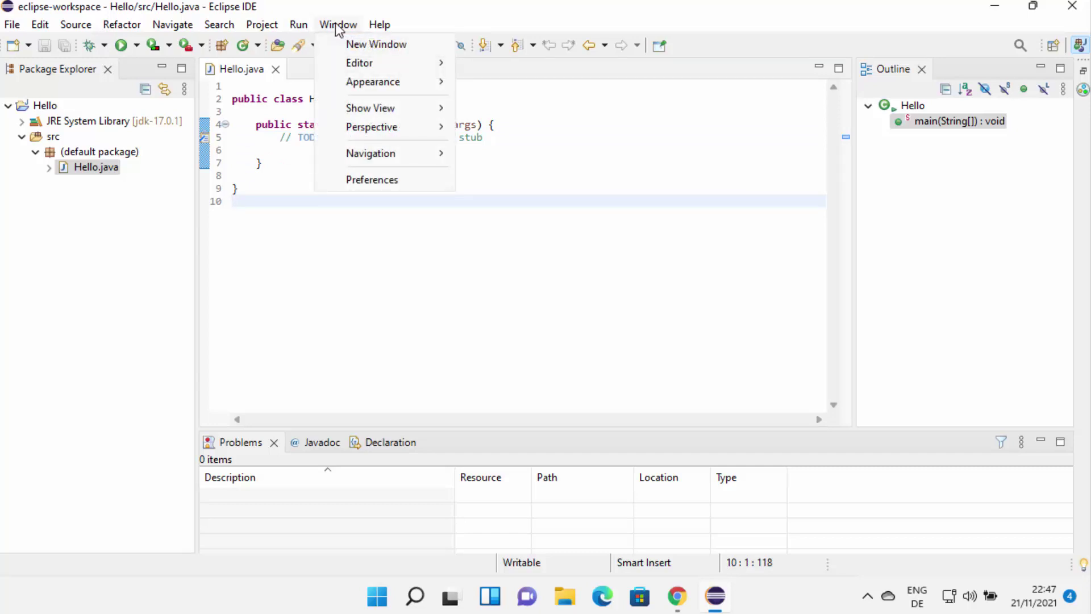
click(377, 181)
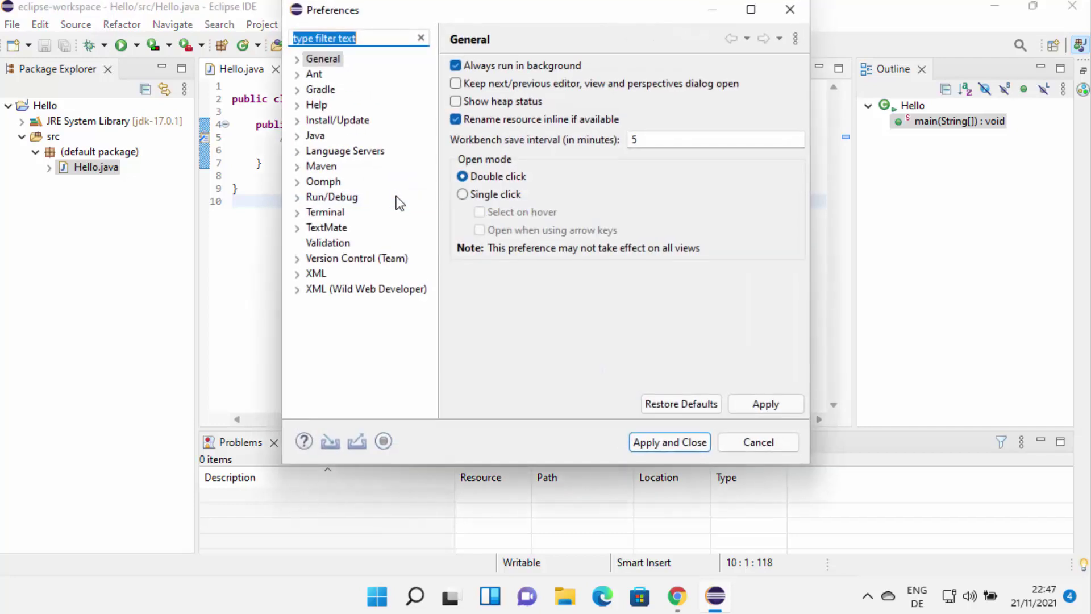
click(303, 60)
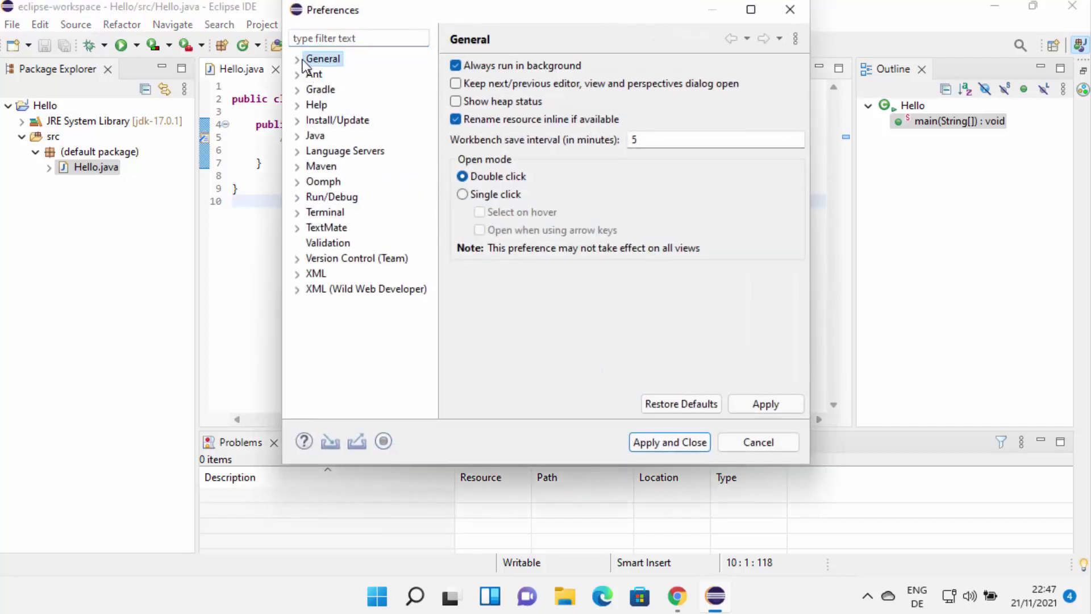
click(297, 59)
double_click(343, 74)
click(310, 75)
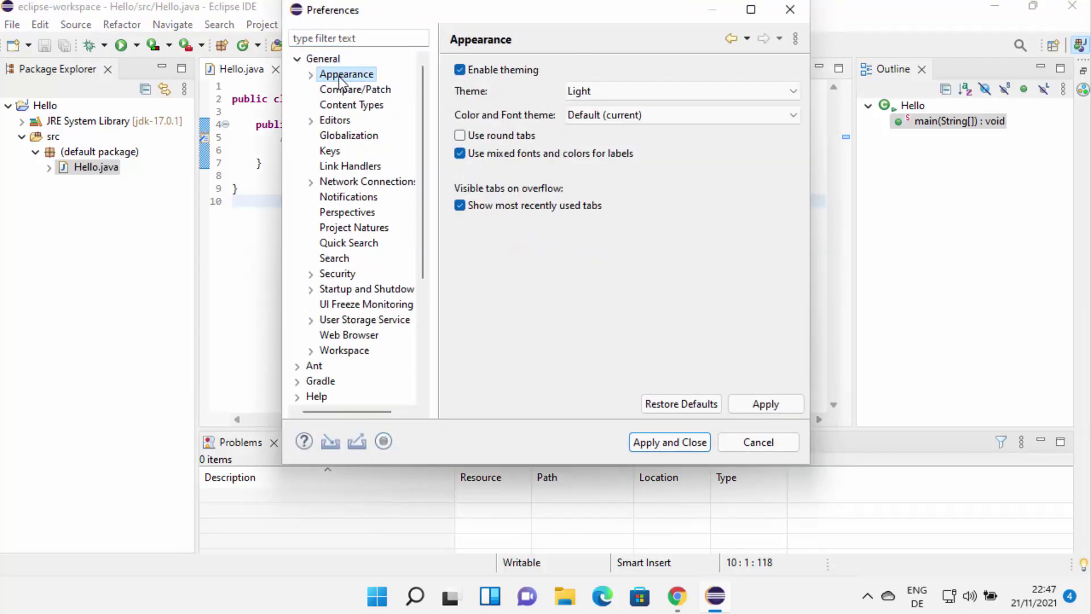
click(310, 75)
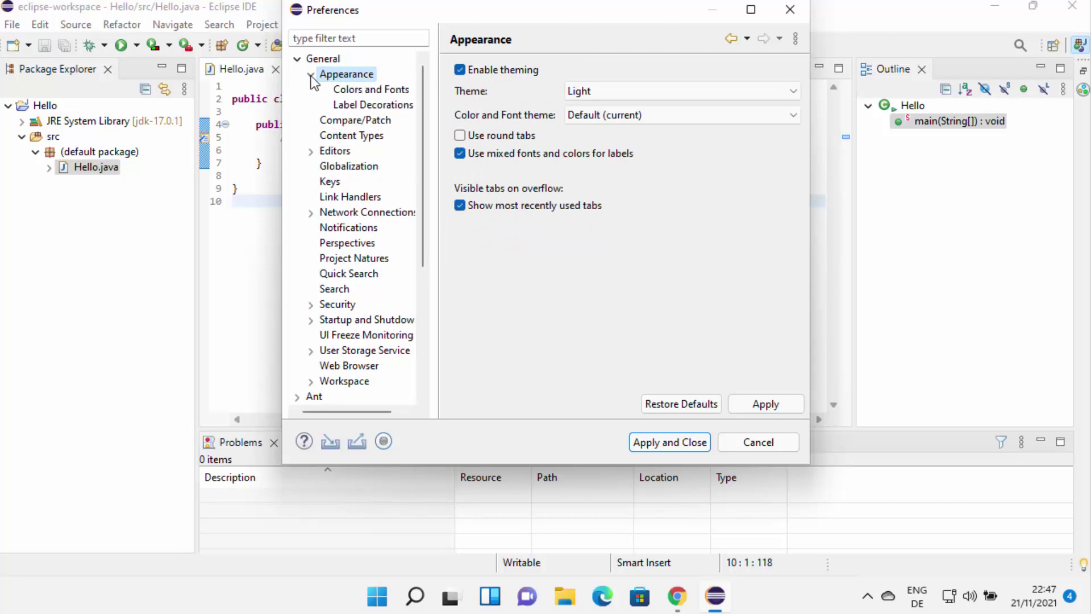
click(361, 90)
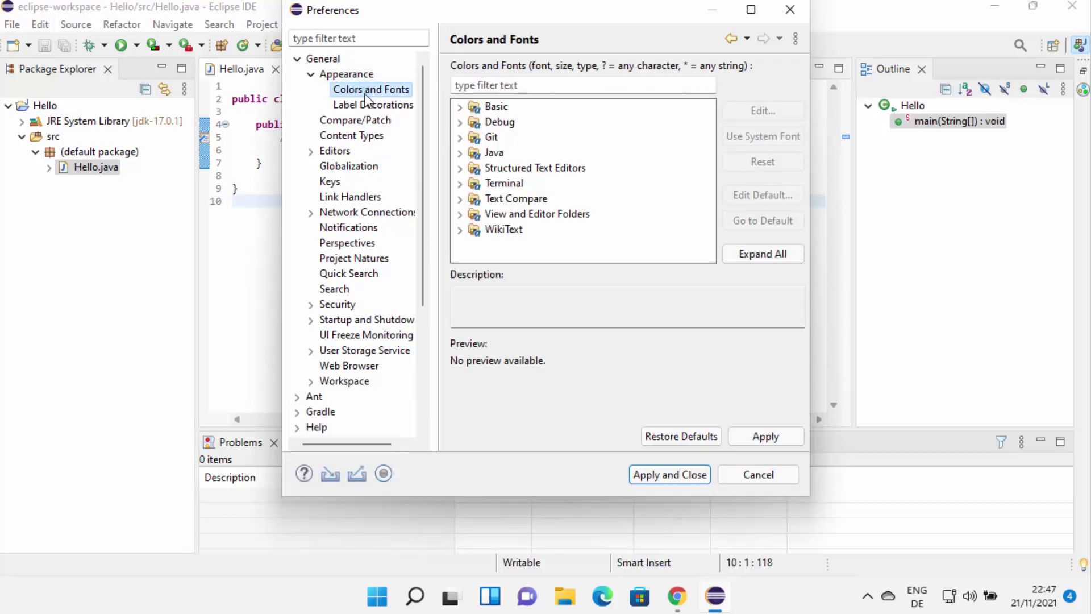
Step: Set the Java Editor Text Font to Consolas Regular at size 16 and apply the preferences
click(460, 153)
click(499, 230)
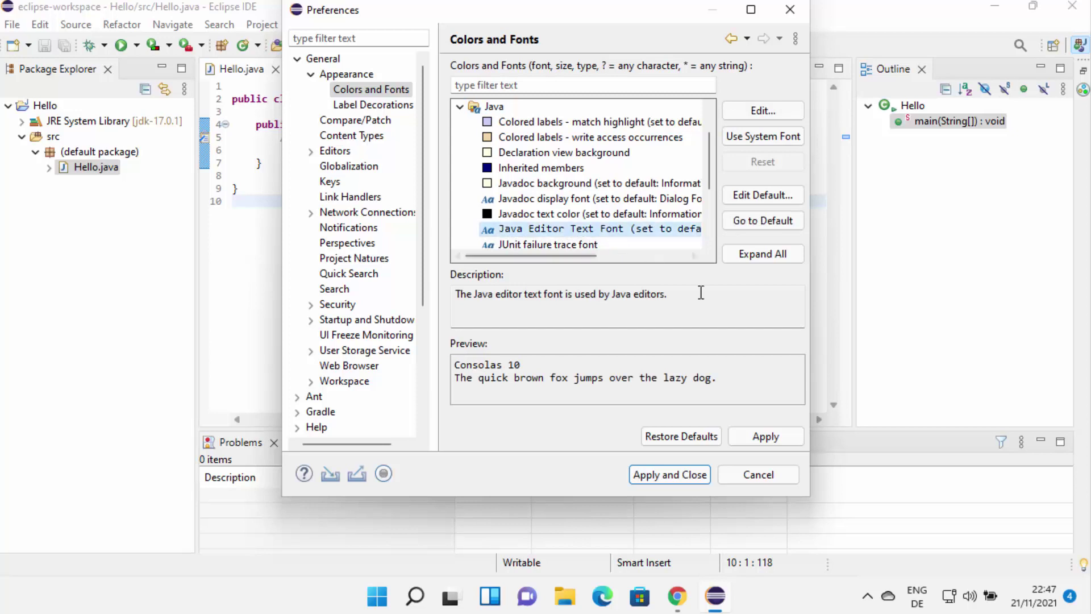
click(757, 117)
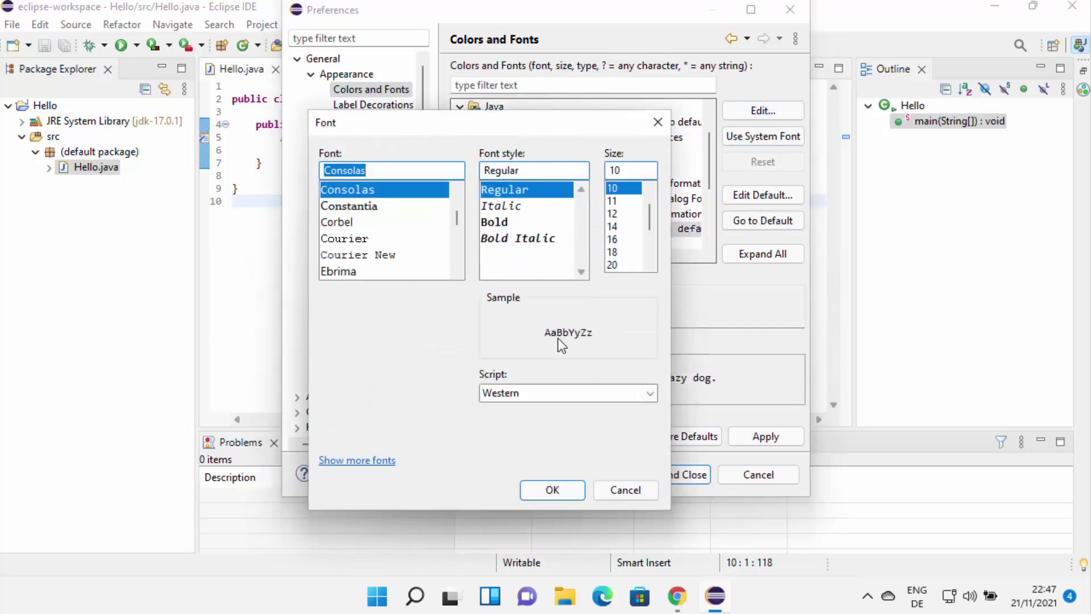
click(616, 251)
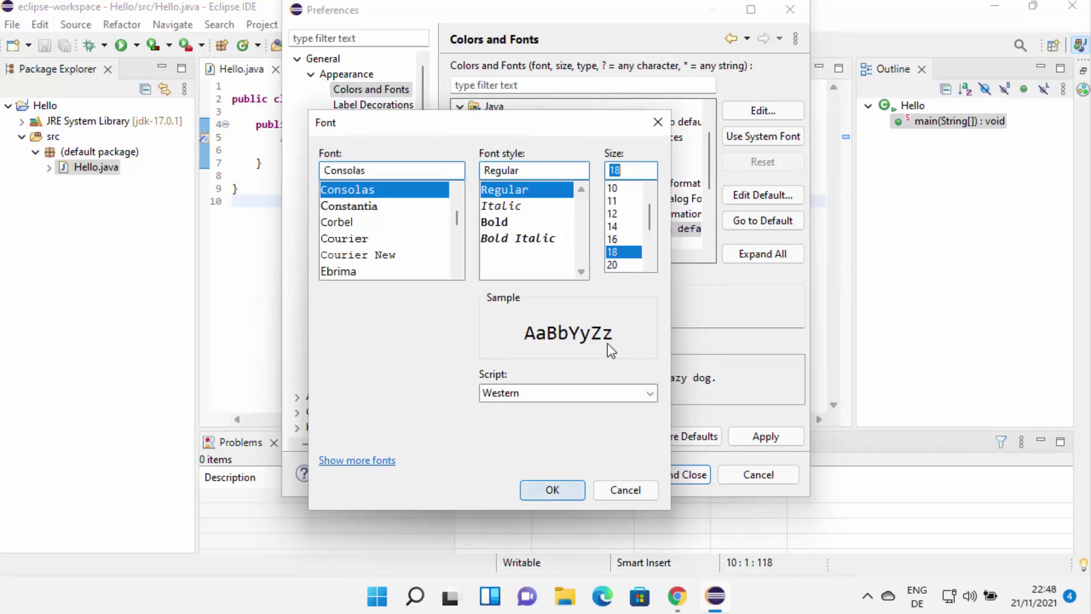
click(618, 239)
click(553, 490)
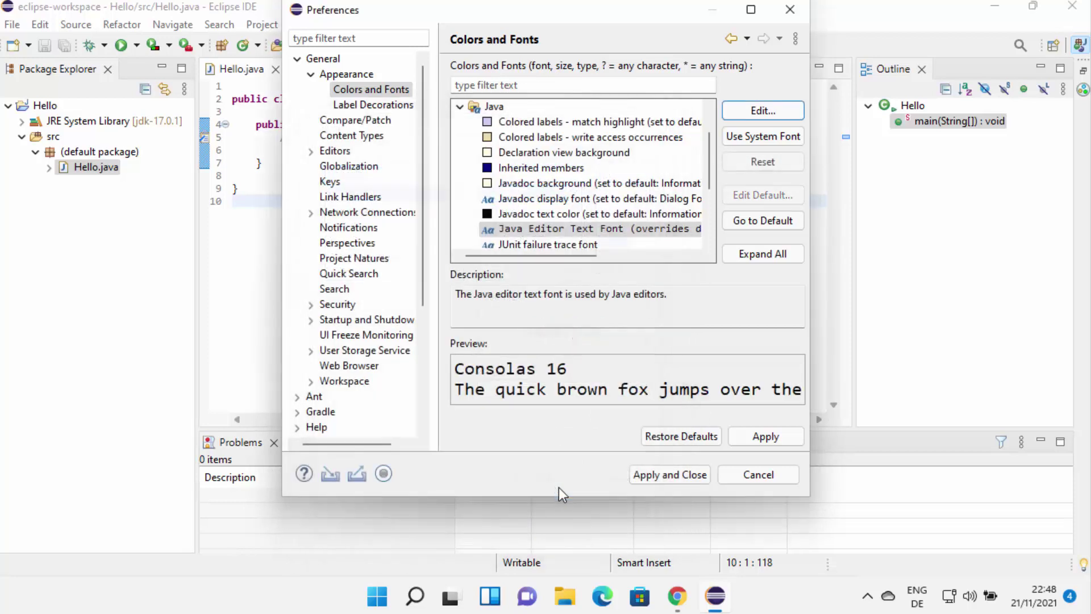
click(765, 437)
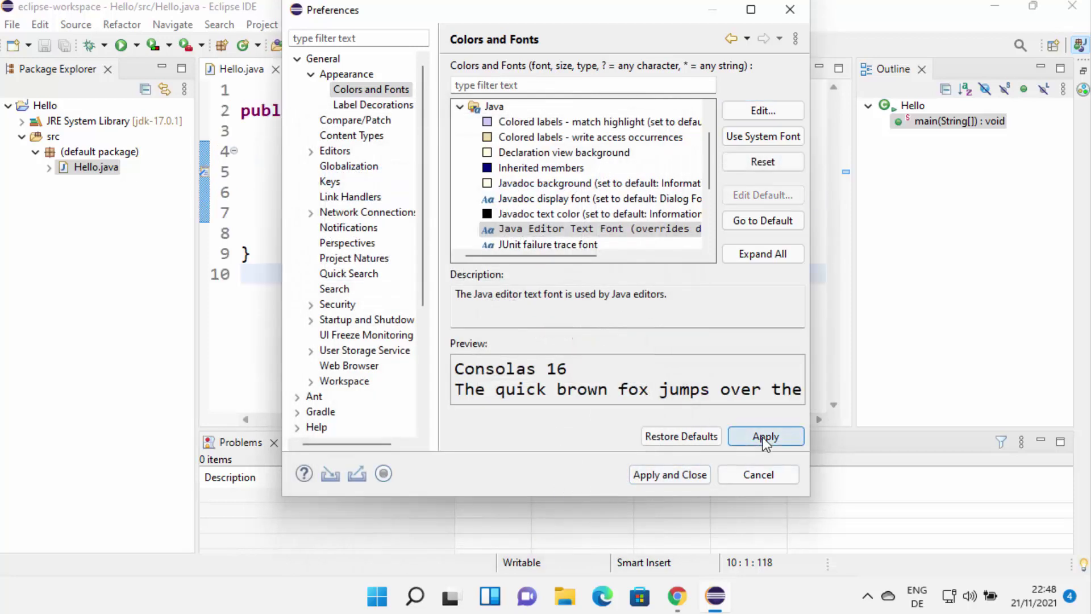
click(684, 478)
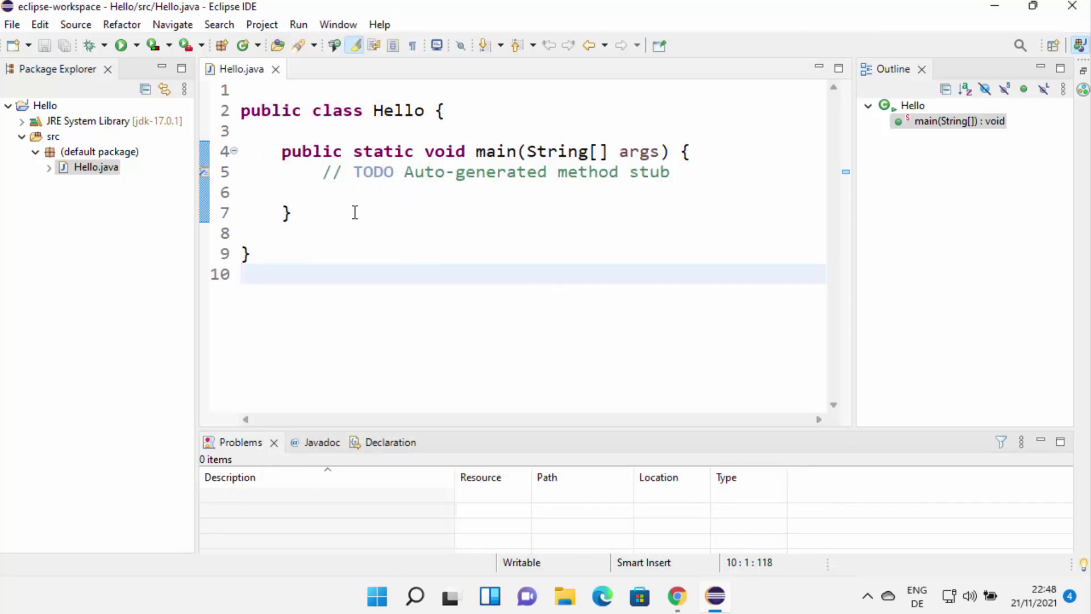
Step: Replace the TODO comment in the main method with System.out.println("Hello World"); and save Hello.java
drag(669, 181, 331, 173)
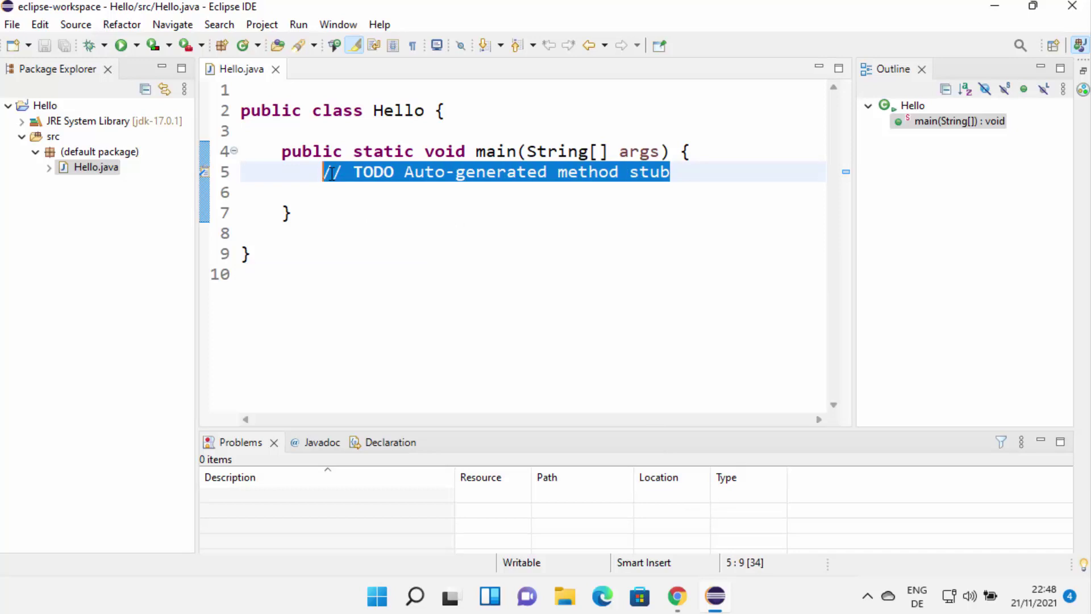
key(Delete)
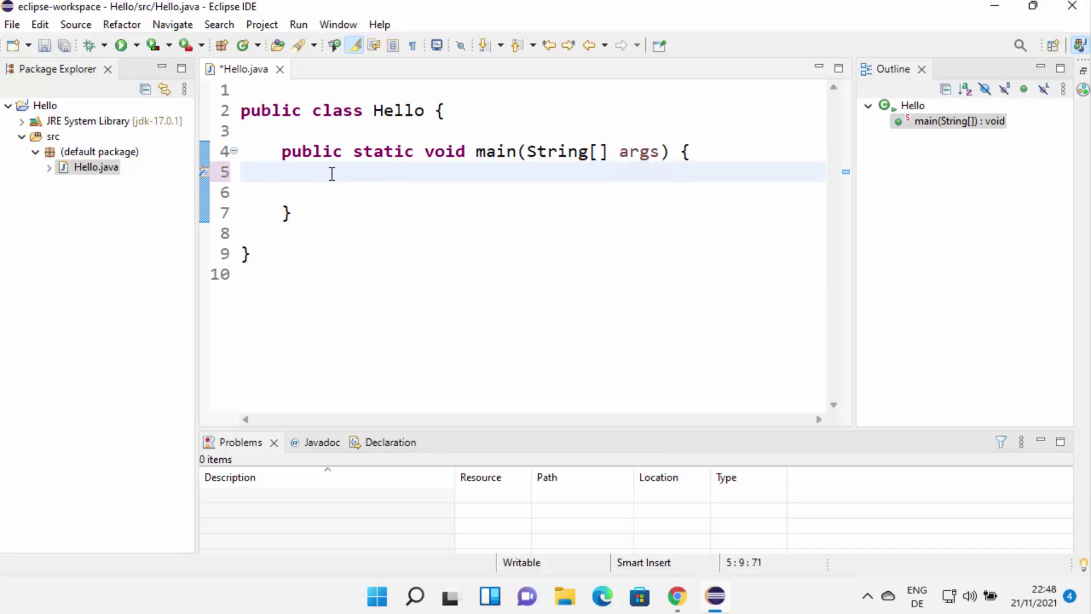
key(ctrl+space)
text(S)
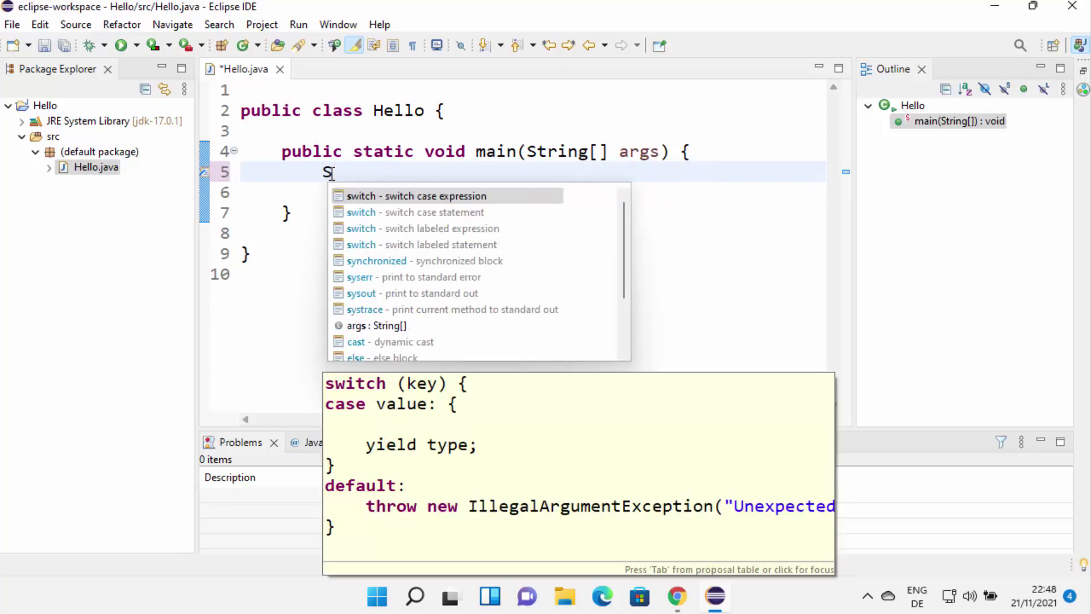
text(ystem)
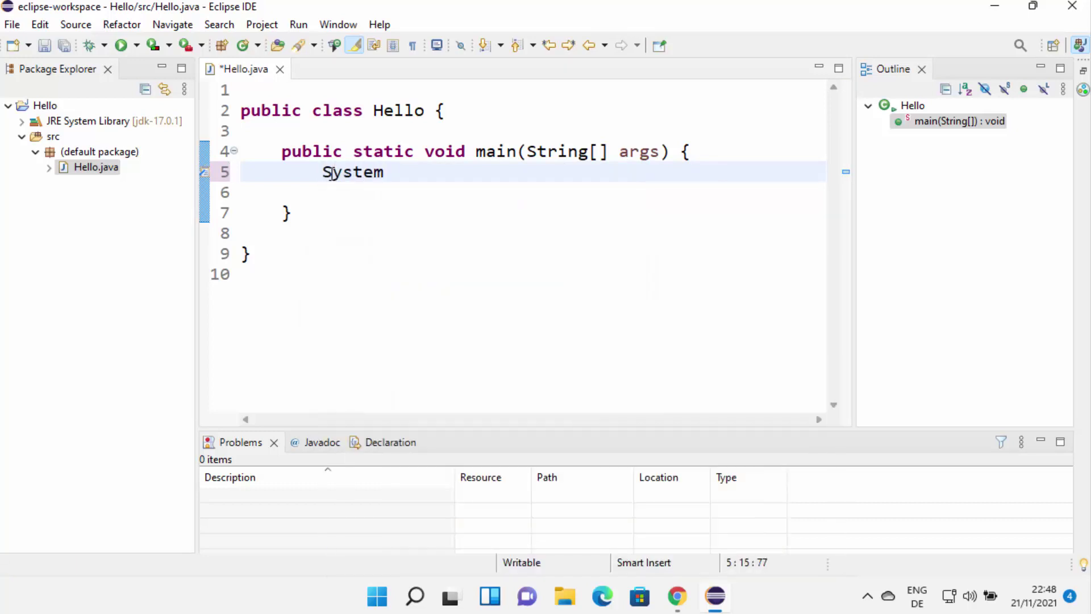
text(.out.)
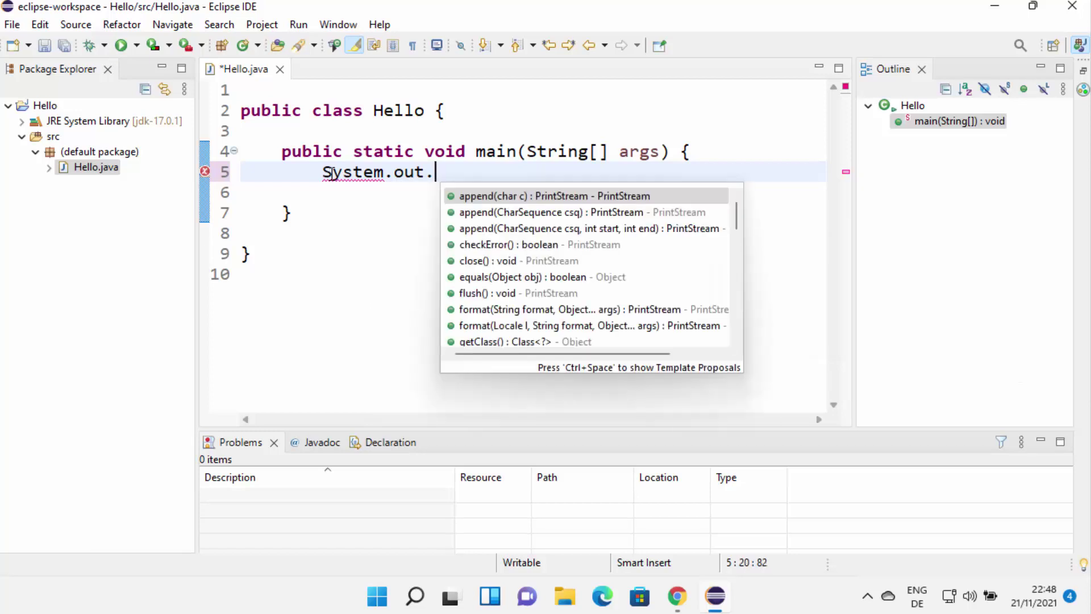
text(println();)
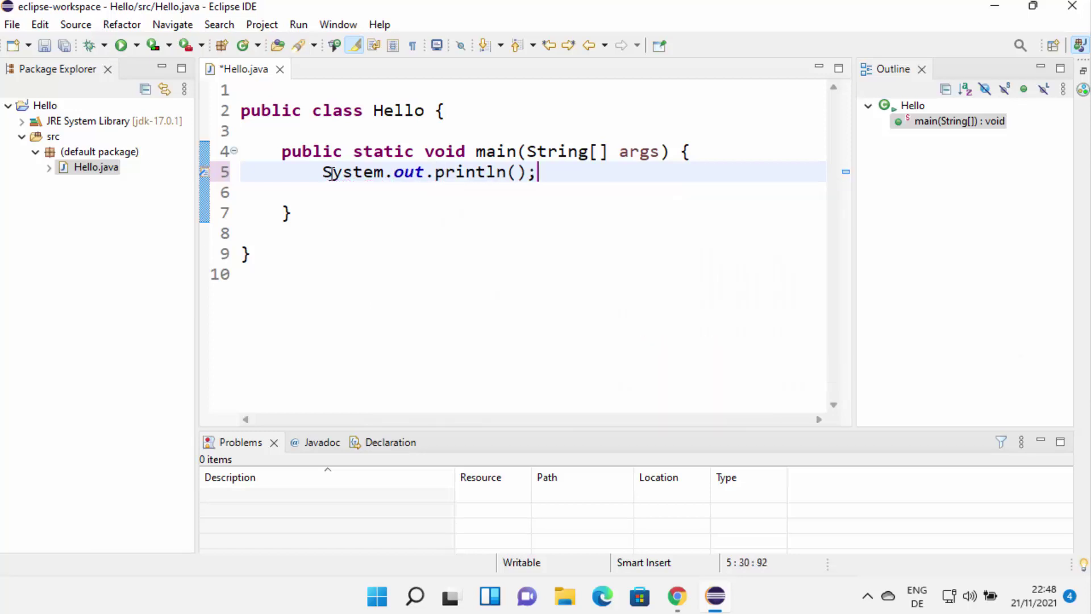
key(Left)
key(Left)
text("Hello World)
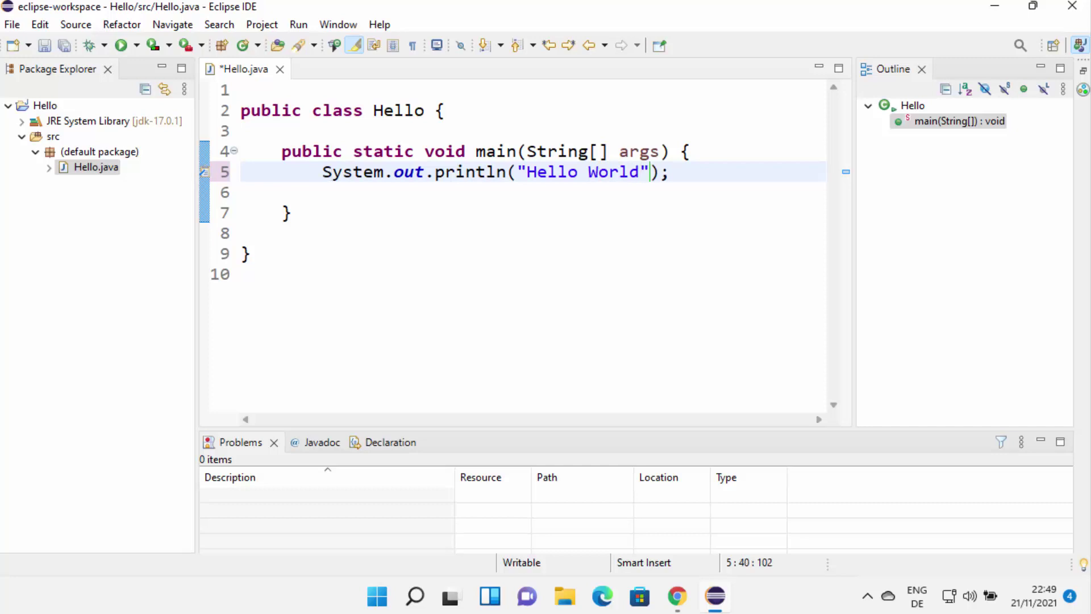
click(331, 234)
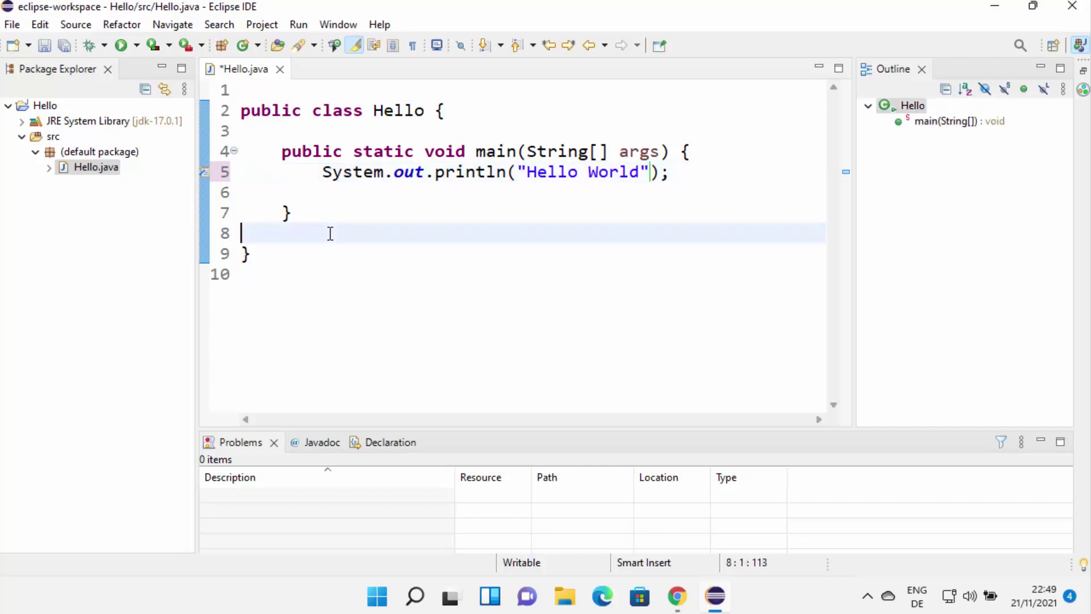
key(ctrl+s)
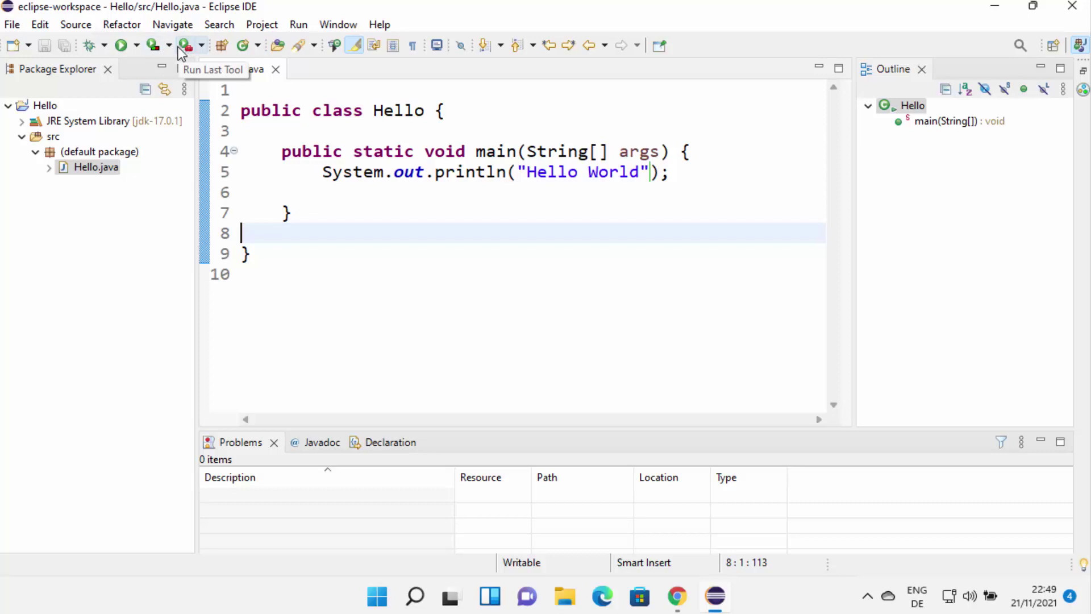
Step: Run the Hello program and enlarge the Console area below the code editor
key(Up)
key(Up)
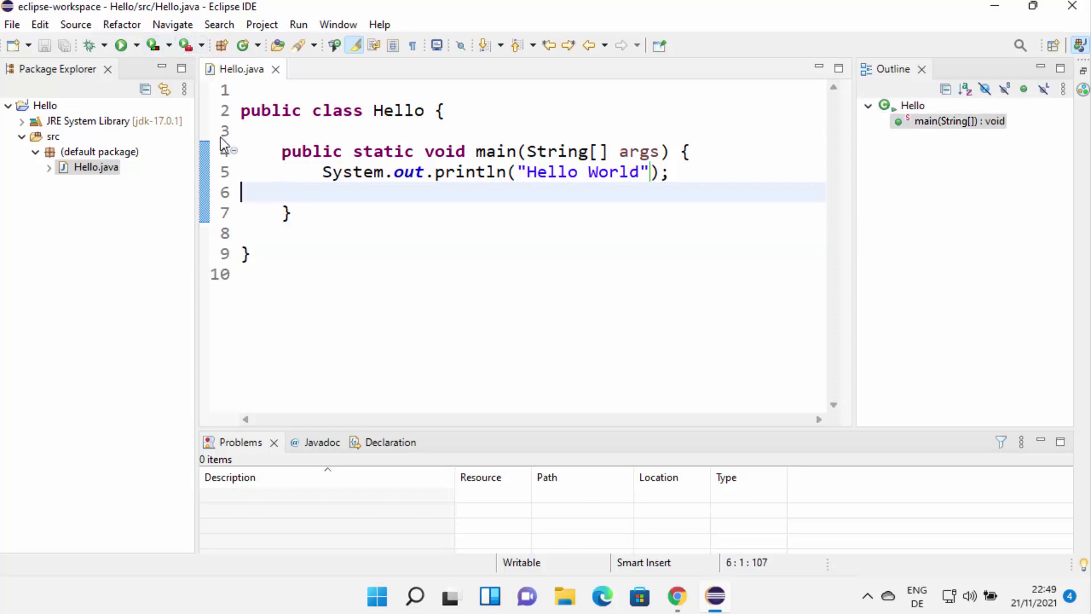
click(121, 46)
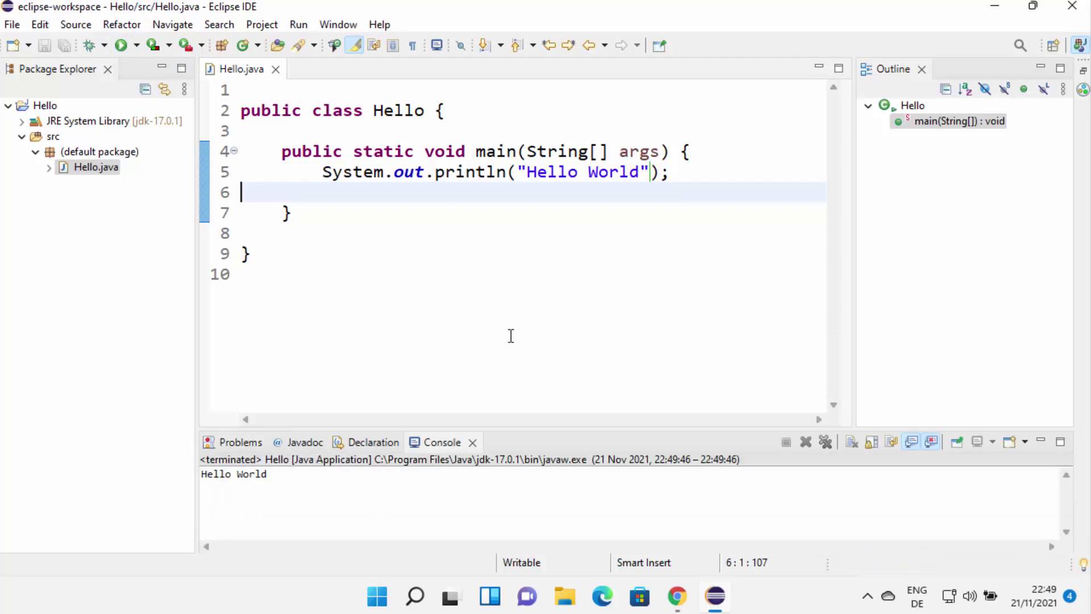
drag(567, 426, 555, 343)
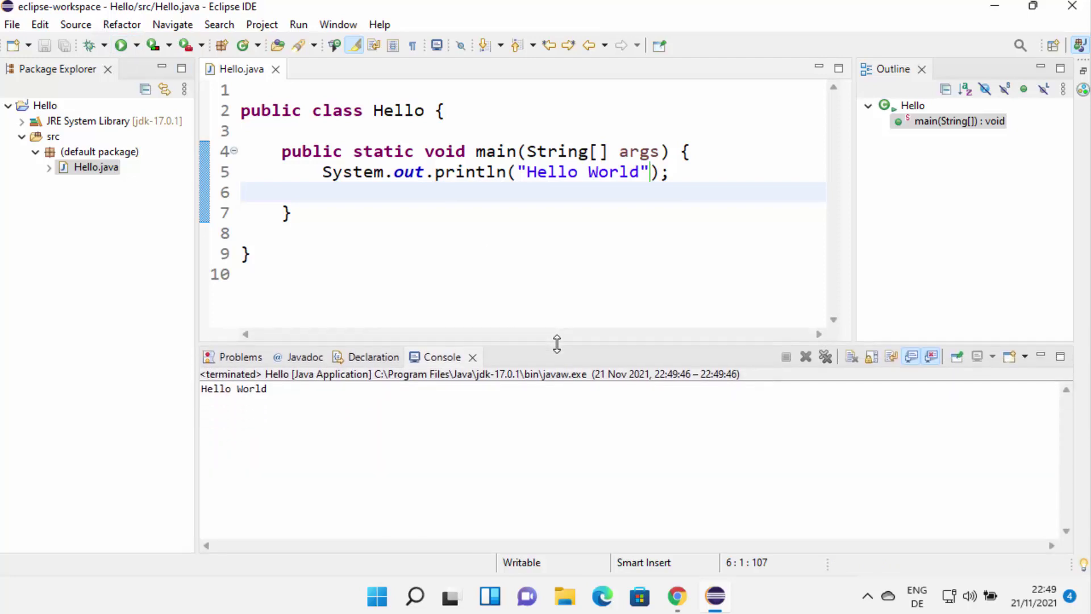
Step: Examine the text printed by the Hello program in the Console
click(266, 397)
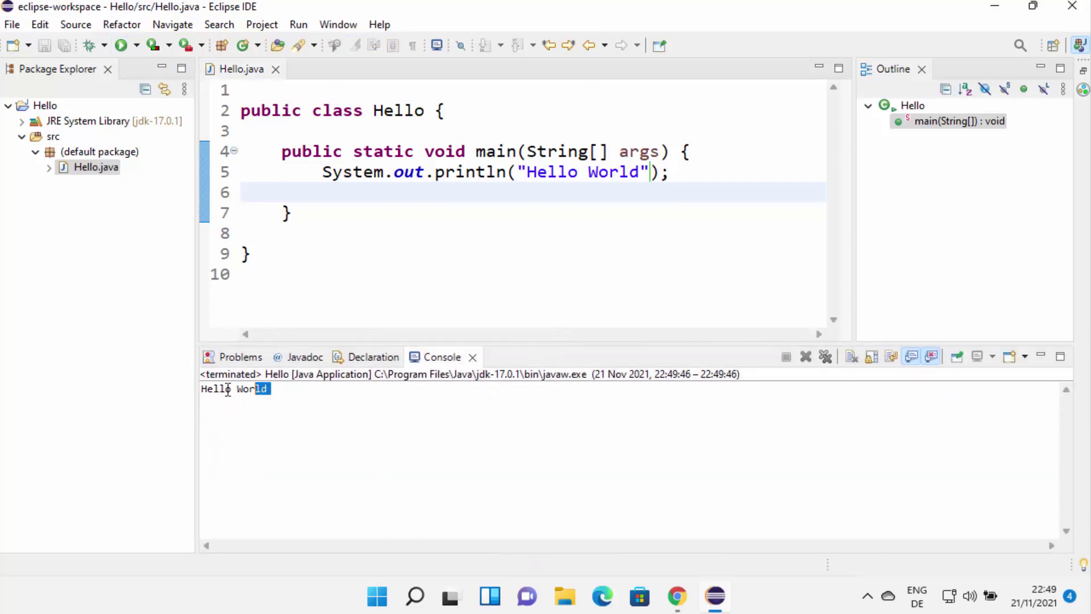
drag(267, 390, 202, 388)
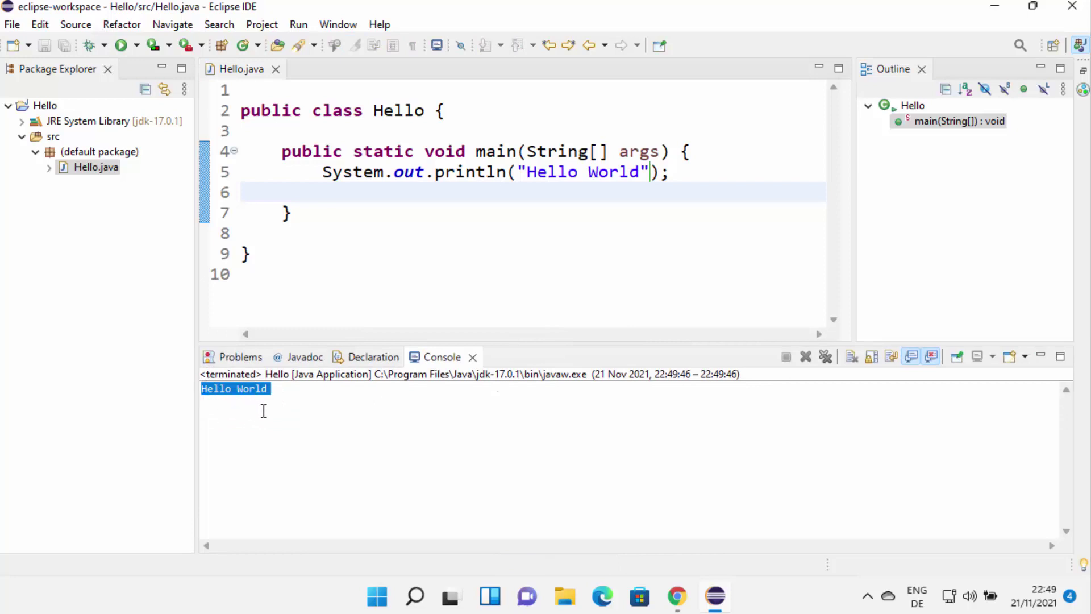
click(227, 400)
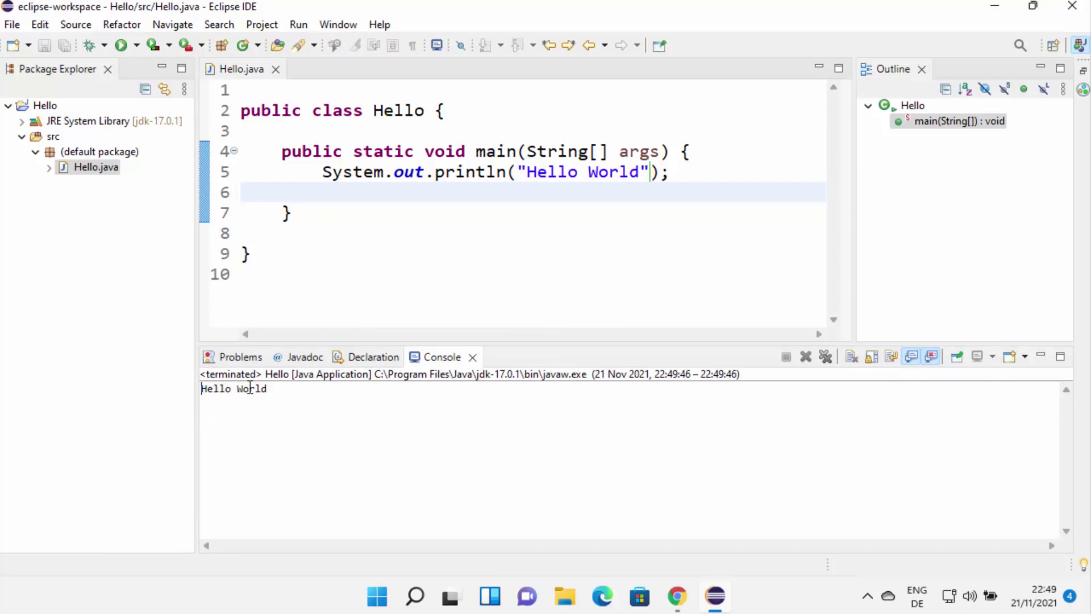
drag(205, 390, 278, 390)
click(342, 413)
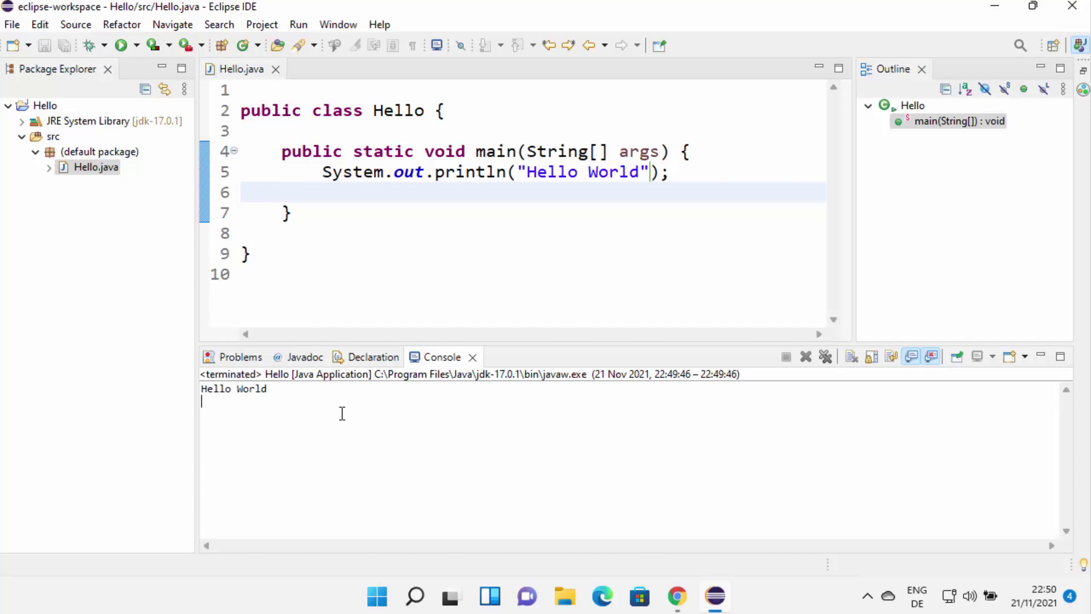